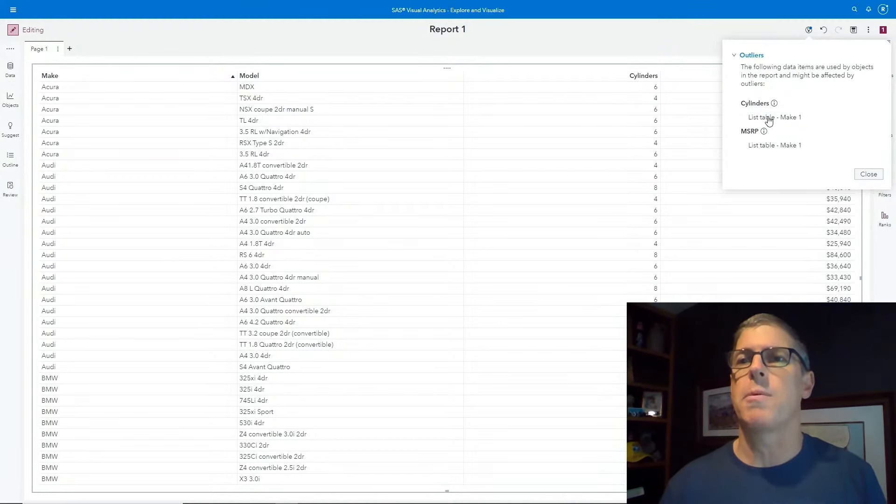
Step: View the outlier analysis for Cylinders, examining its box plot and outlier details, and close it
{"action": "left_click", "coordinate": [774, 104]}
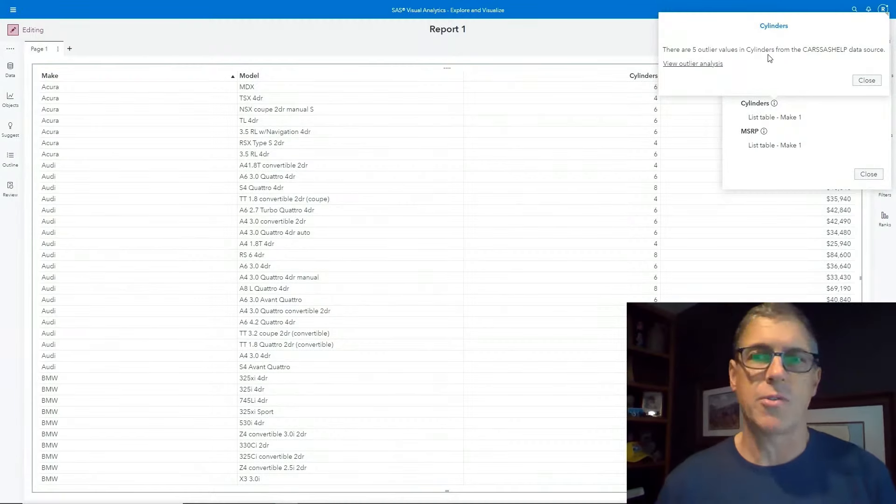
{"action": "left_click", "coordinate": [708, 64]}
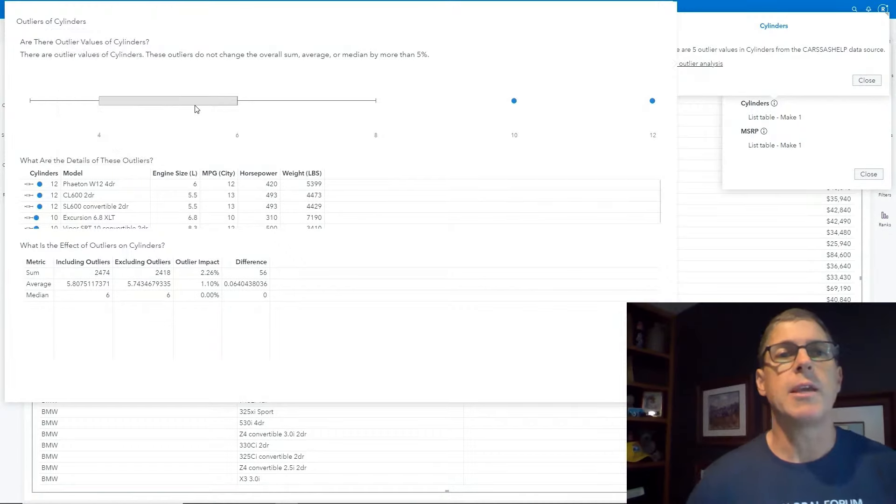
{"action": "mouse_move", "coordinate": [196, 108]}
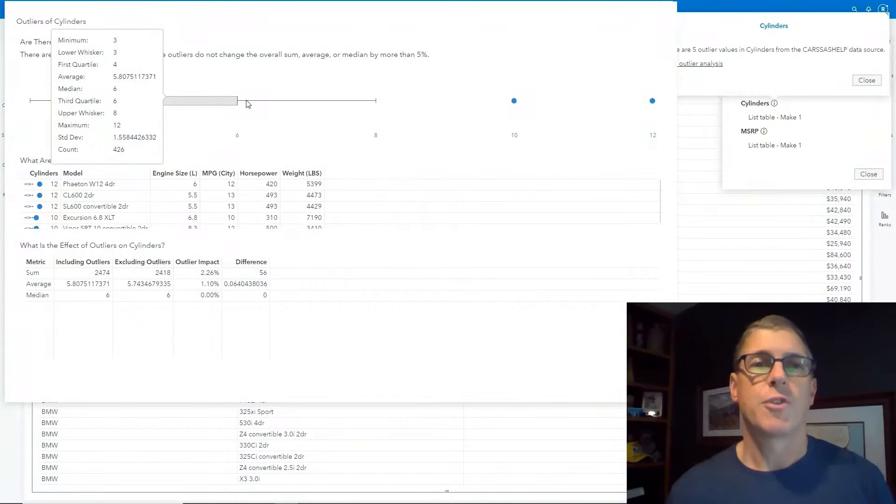
{"action": "mouse_move", "coordinate": [514, 105]}
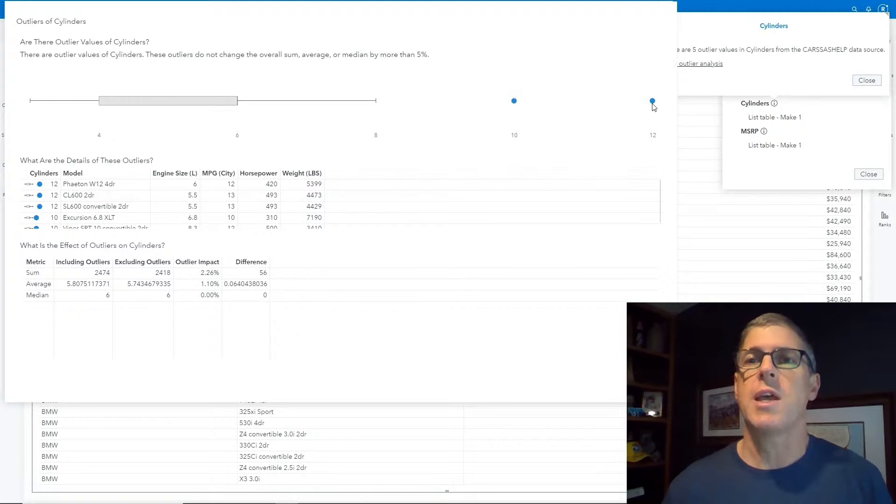
{"action": "mouse_move", "coordinate": [654, 103]}
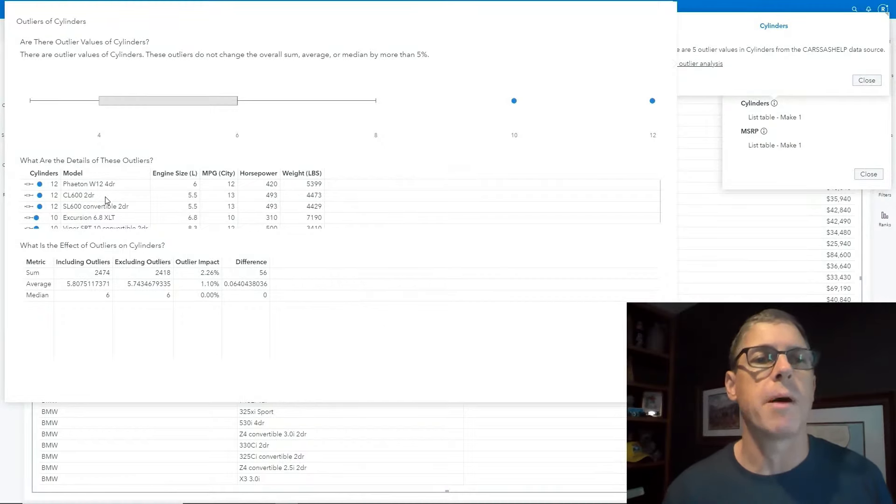
{"action": "scroll", "coordinate": [107, 199], "scroll_direction": "down", "scroll_amount": 1}
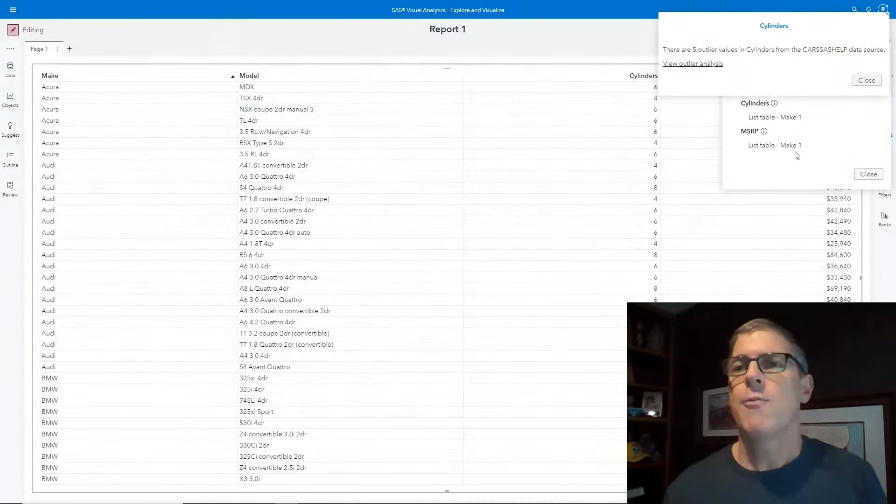
{"action": "left_click", "coordinate": [865, 80]}
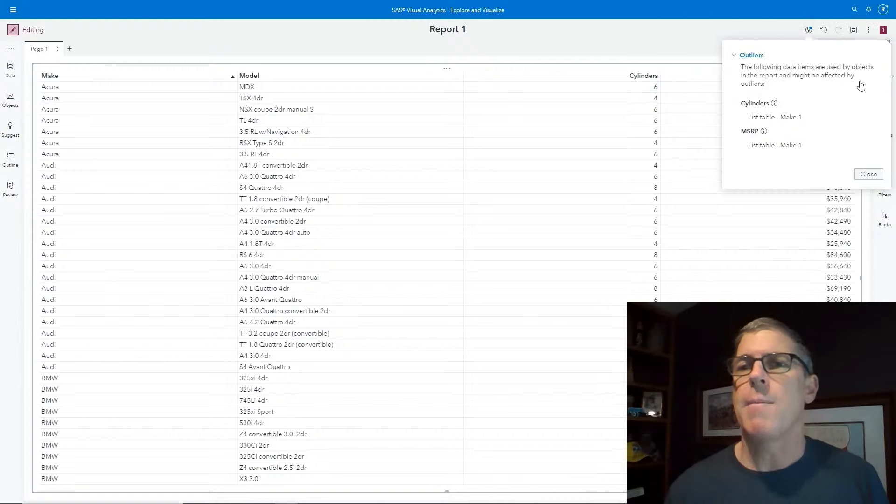
Step: Open the outlier analysis for MSRP and inspect the box plot and the frequency bands of the outliers
{"action": "left_click", "coordinate": [764, 132]}
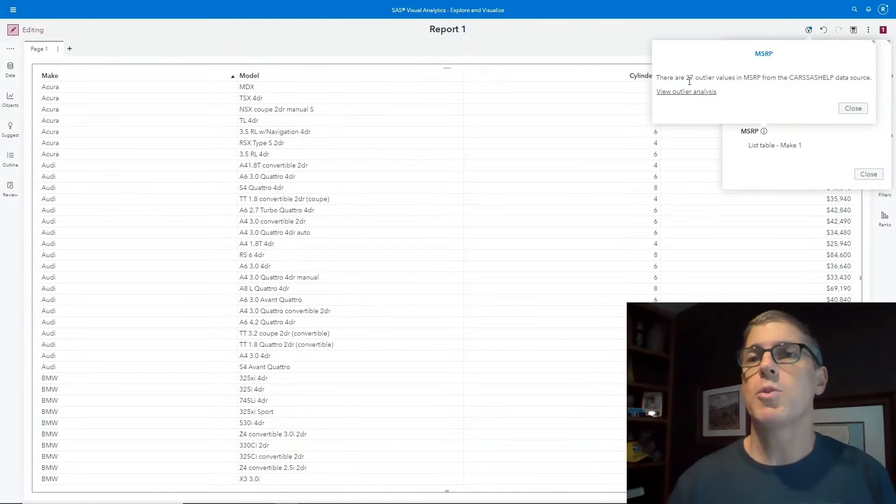
{"action": "left_click", "coordinate": [699, 93]}
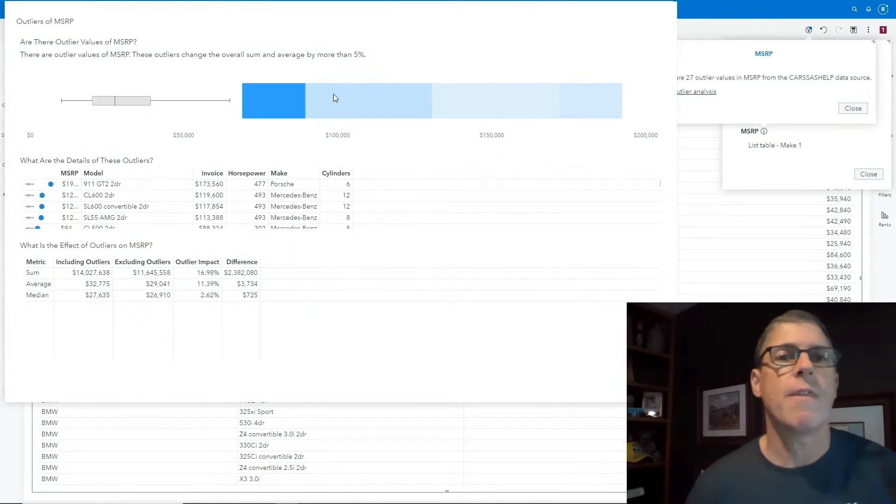
{"action": "mouse_move", "coordinate": [269, 95]}
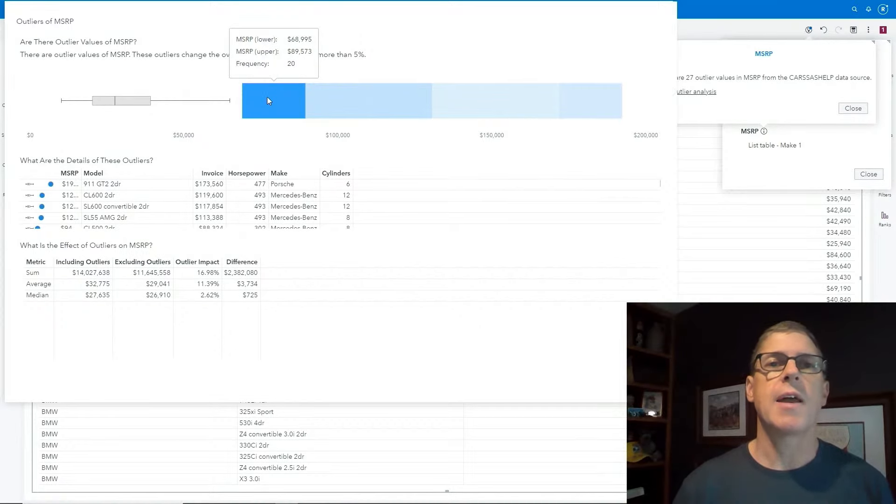
{"action": "mouse_move", "coordinate": [340, 103]}
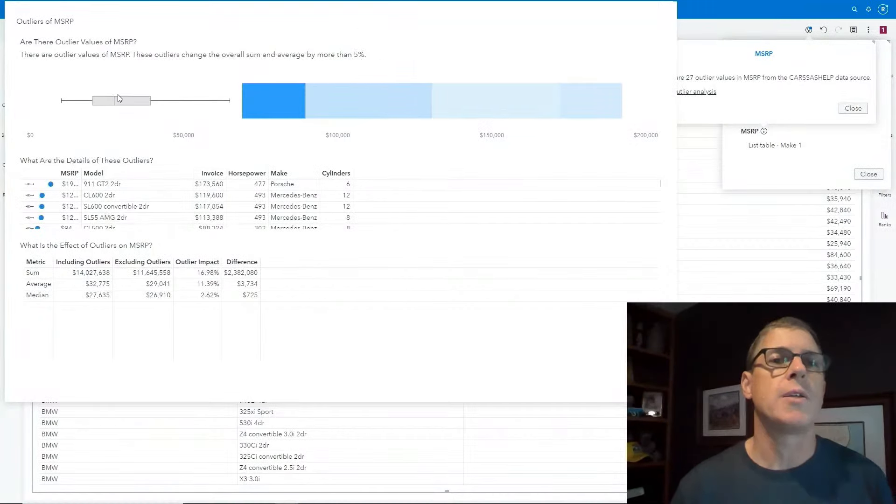
{"action": "mouse_move", "coordinate": [117, 99]}
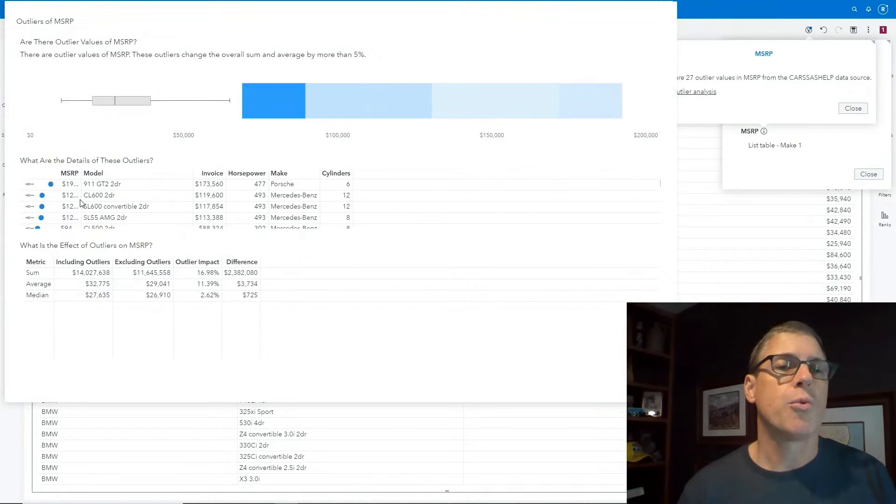
Step: Widen the MSRP column in the outlier details table, review the listed outlier models to the end, and close the analysis
{"action": "left_click_drag", "start_coordinate": [81, 173], "coordinate": [115, 173]}
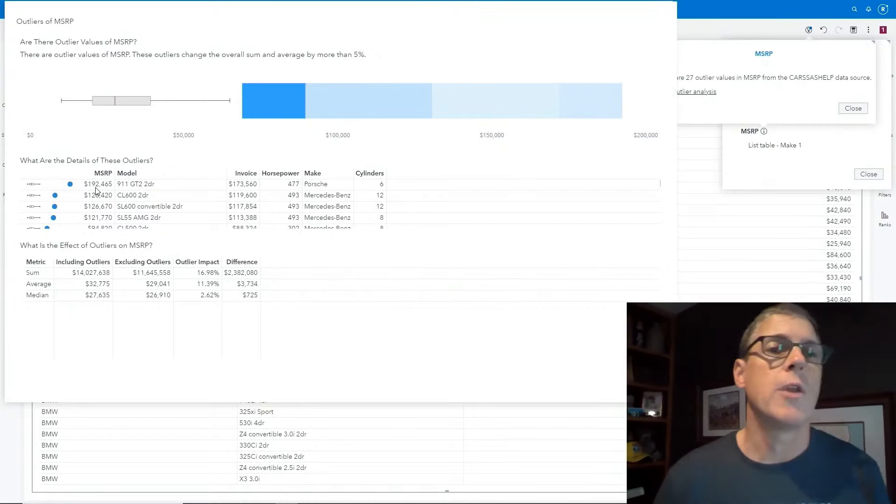
{"action": "scroll", "coordinate": [91, 197], "scroll_direction": "down", "scroll_amount": 1}
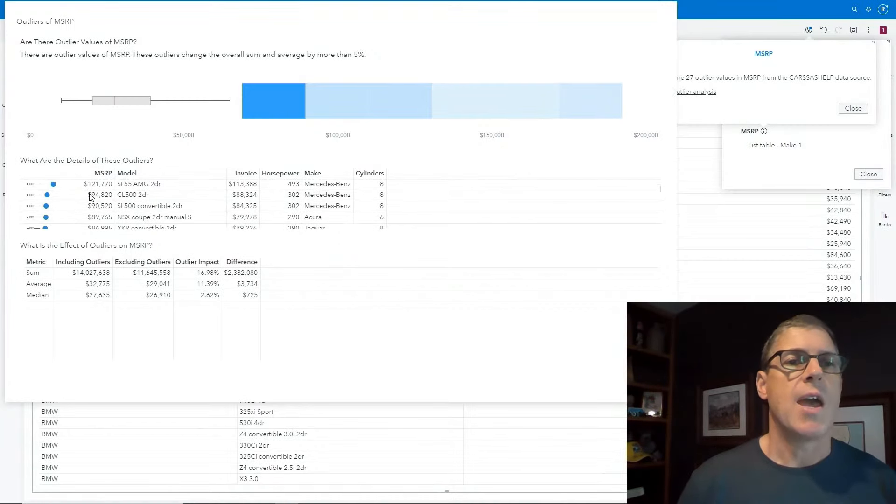
{"action": "scroll", "coordinate": [90, 197], "scroll_direction": "down", "scroll_amount": 5}
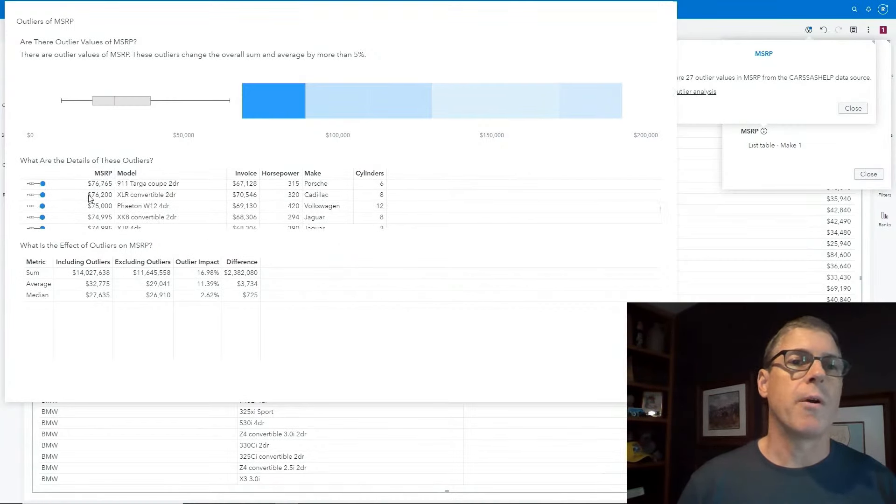
{"action": "scroll", "coordinate": [90, 198], "scroll_direction": "down", "scroll_amount": 3}
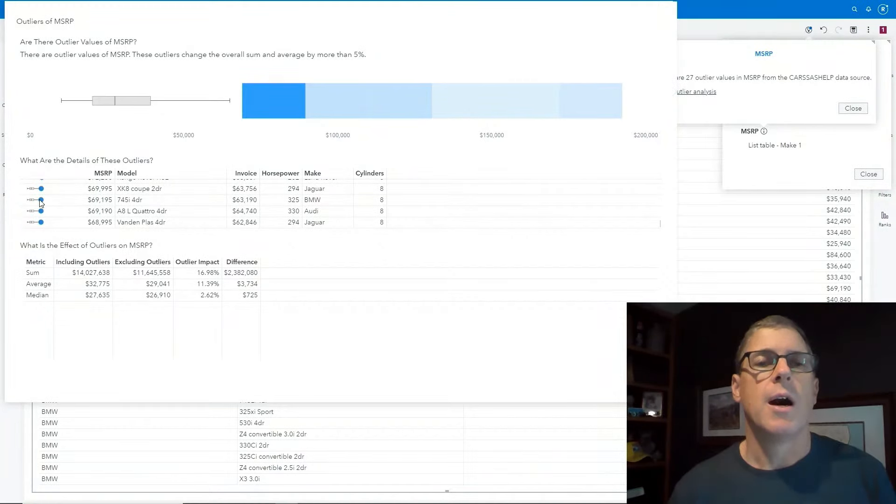
{"action": "mouse_move", "coordinate": [36, 202]}
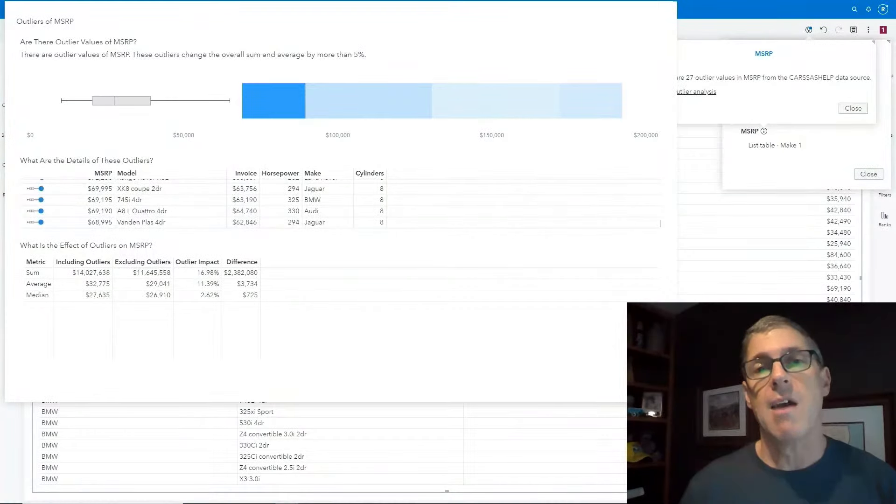
{"action": "left_click", "coordinate": [654, 387]}
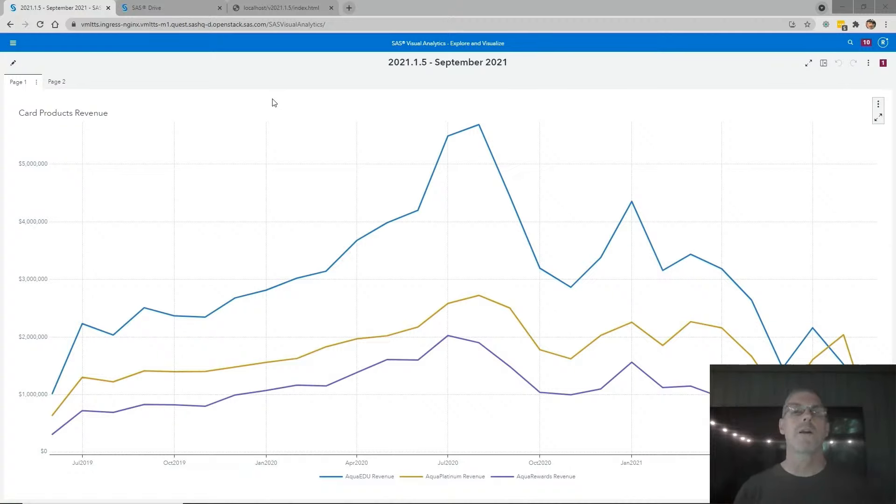
Step: Run Explain data for AquaEDU Revenue from the Card Products Revenue time series plot
{"action": "right_click", "coordinate": [294, 209]}
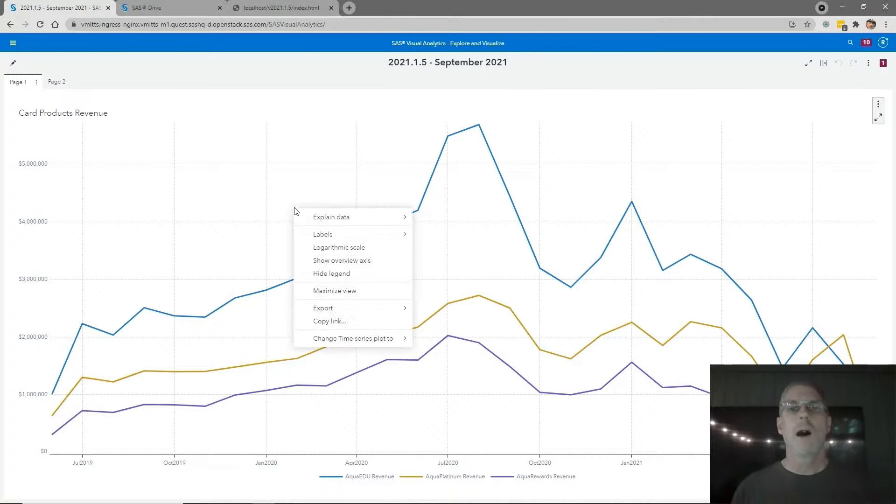
{"action": "mouse_move", "coordinate": [335, 216]}
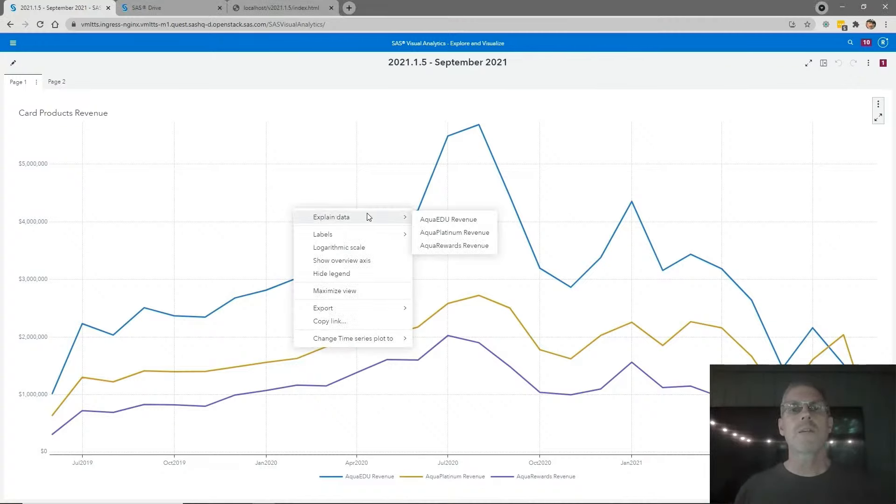
{"action": "left_click", "coordinate": [466, 219]}
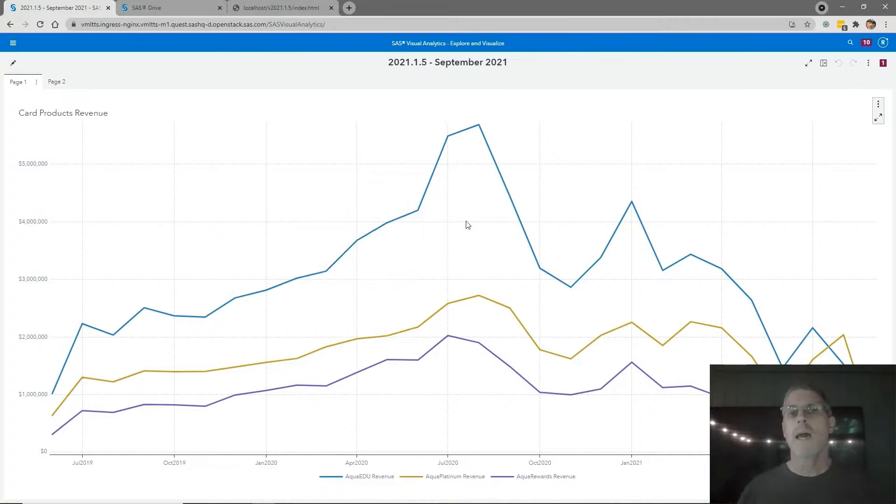
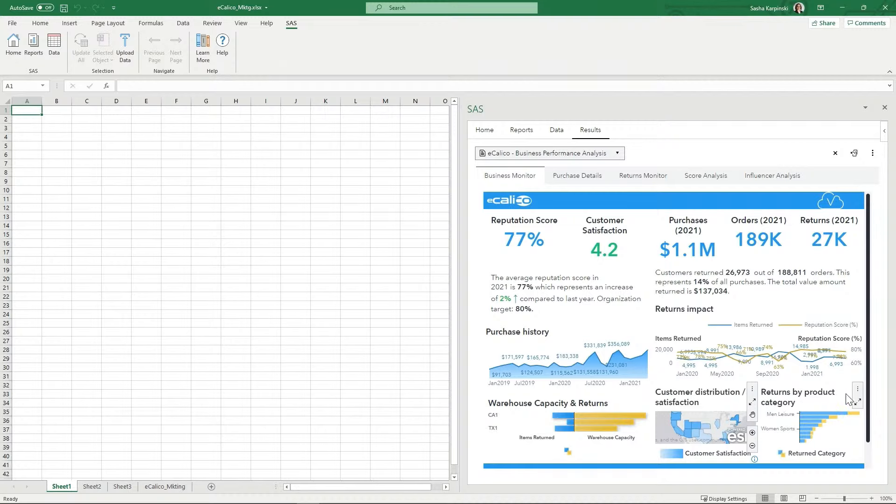
Step: In the Excel workbook's Sheet1, insert the SAS report's Returns by product category chart at A1 and the Returns impact chart at A28
{"action": "left_click", "coordinate": [857, 392]}
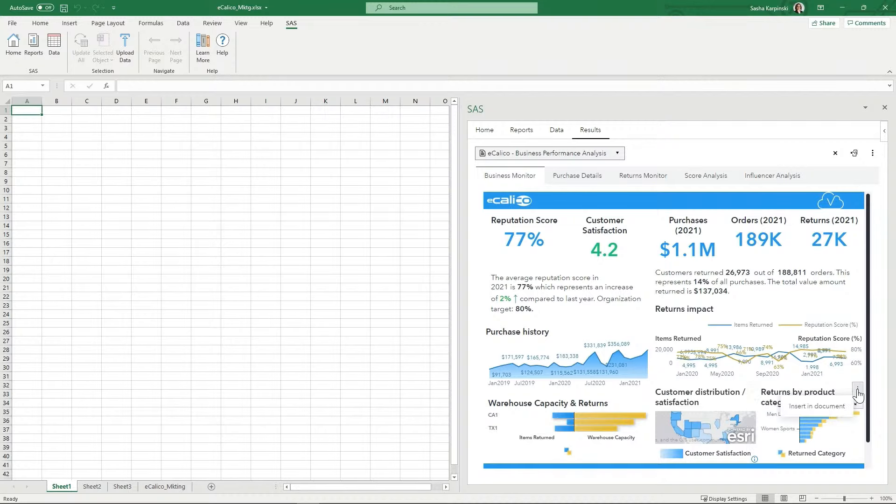
{"action": "left_click", "coordinate": [825, 404]}
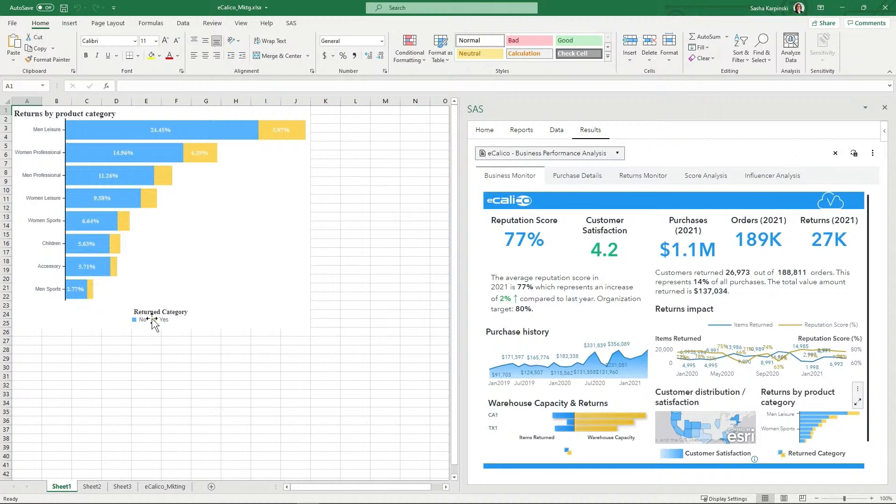
{"action": "left_click", "coordinate": [34, 350]}
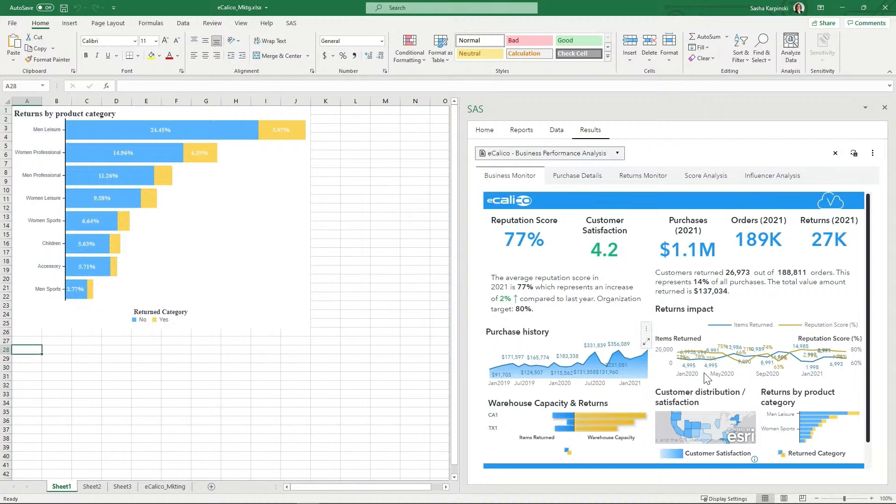
{"action": "mouse_move", "coordinate": [750, 407]}
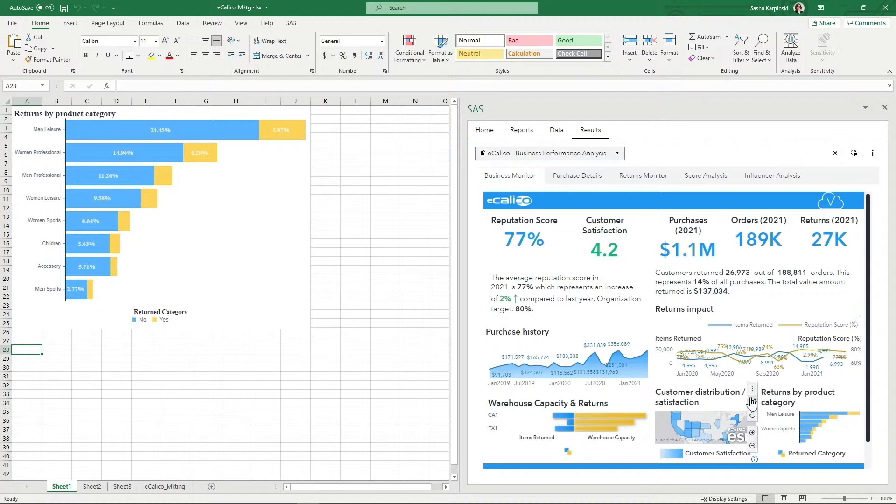
{"action": "left_click", "coordinate": [857, 307]}
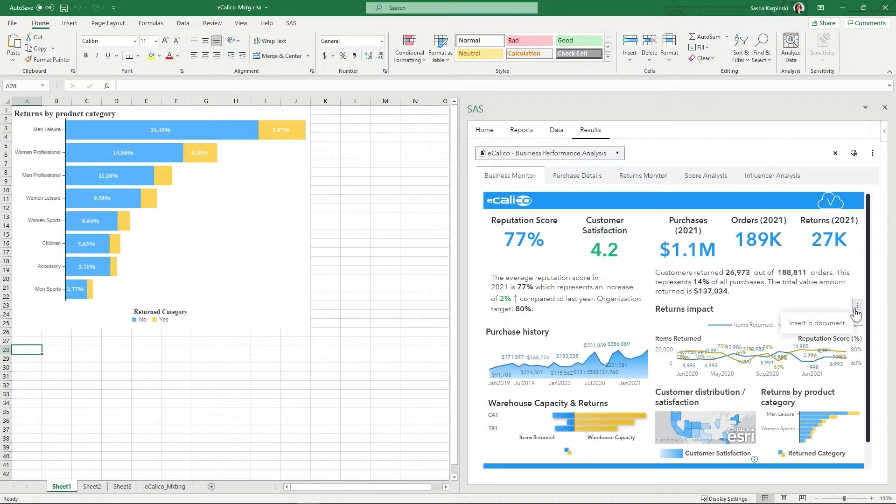
{"action": "left_click", "coordinate": [817, 323]}
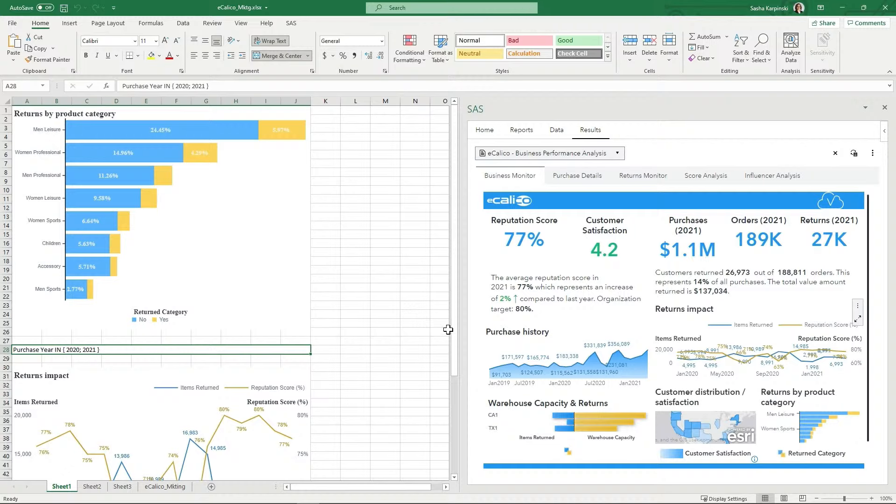
Step: Filter the report by California on the customer distribution map and update the inserted Returns by product category chart in the document
{"action": "mouse_move", "coordinate": [706, 423]}
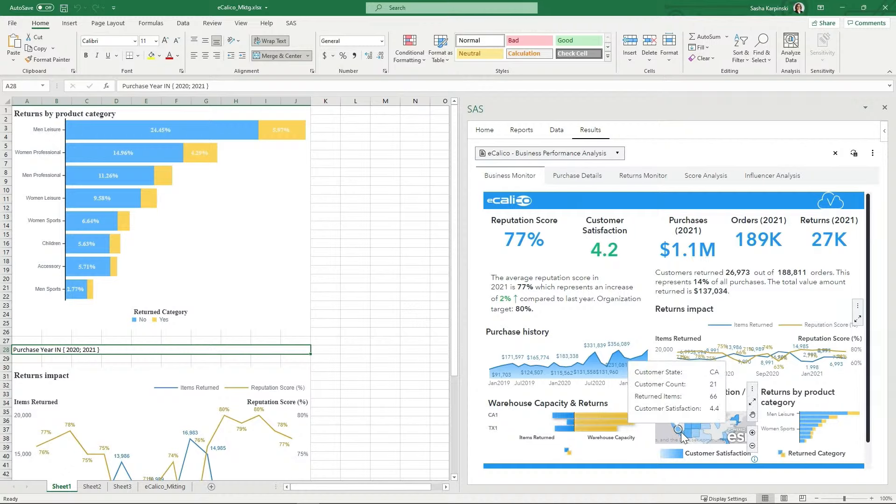
{"action": "left_click", "coordinate": [682, 434]}
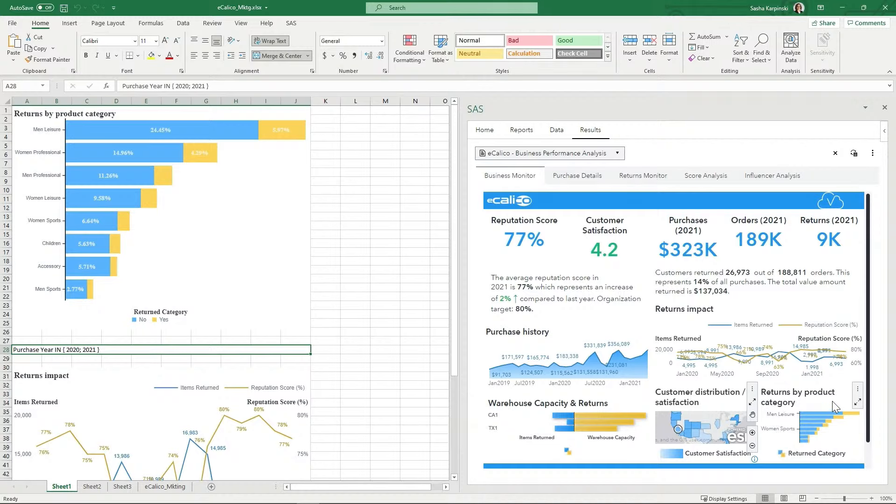
{"action": "left_click", "coordinate": [858, 390]}
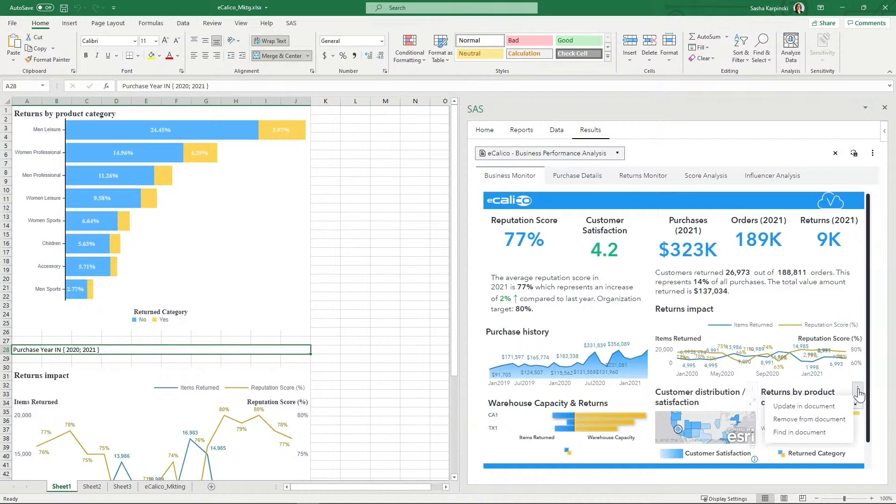
{"action": "left_click", "coordinate": [816, 405]}
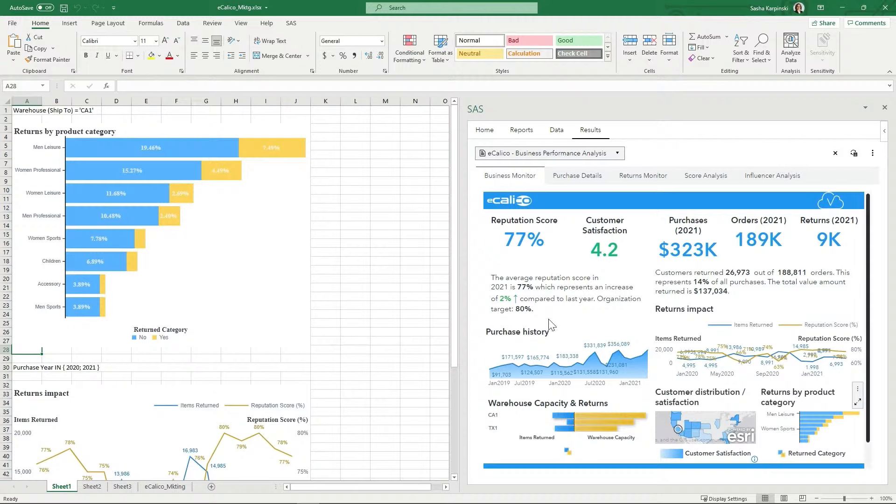
Step: Insert the SAS report's Purchase Details table at A1 of the workbook's Sheet2
{"action": "left_click", "coordinate": [575, 180]}
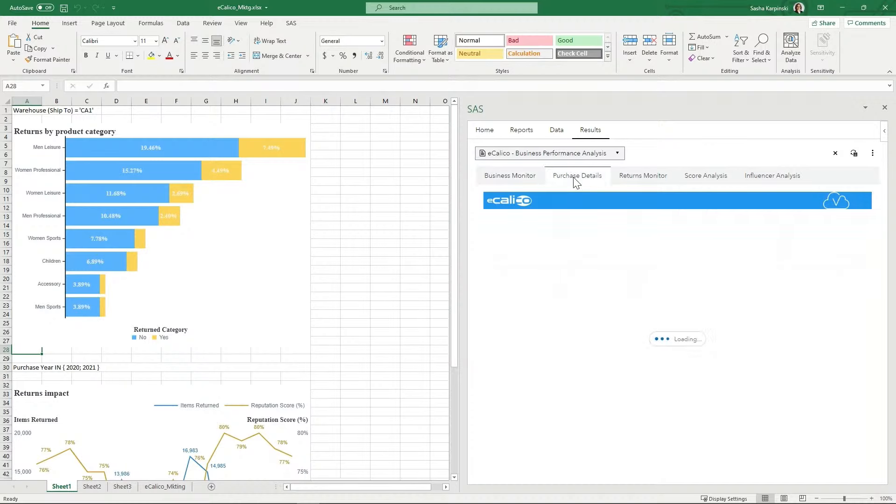
{"action": "left_click", "coordinate": [91, 486]}
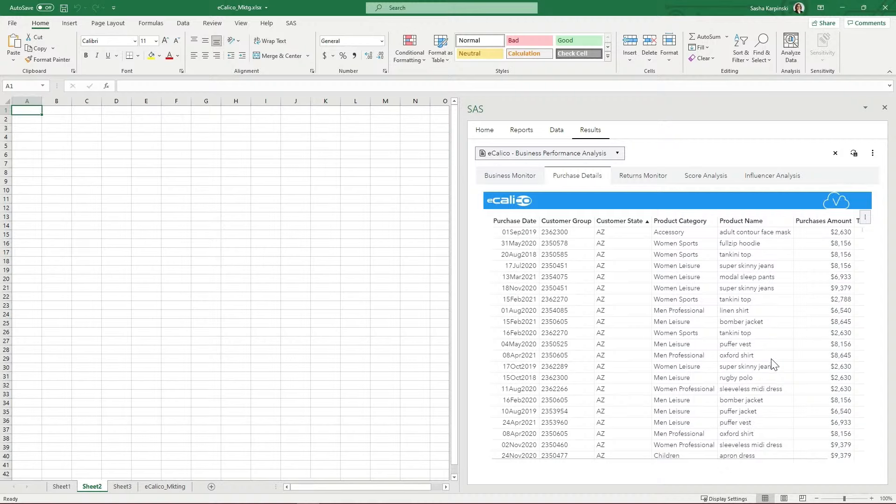
{"action": "left_click", "coordinate": [864, 219]}
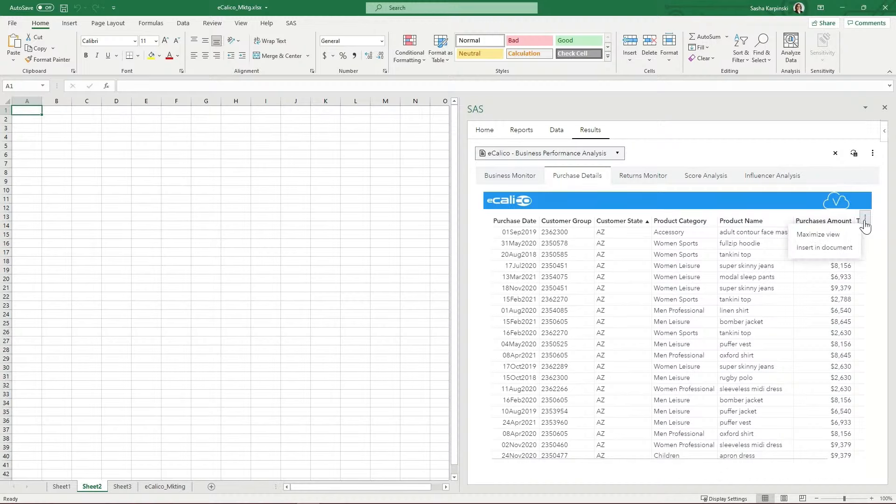
{"action": "left_click", "coordinate": [834, 247]}
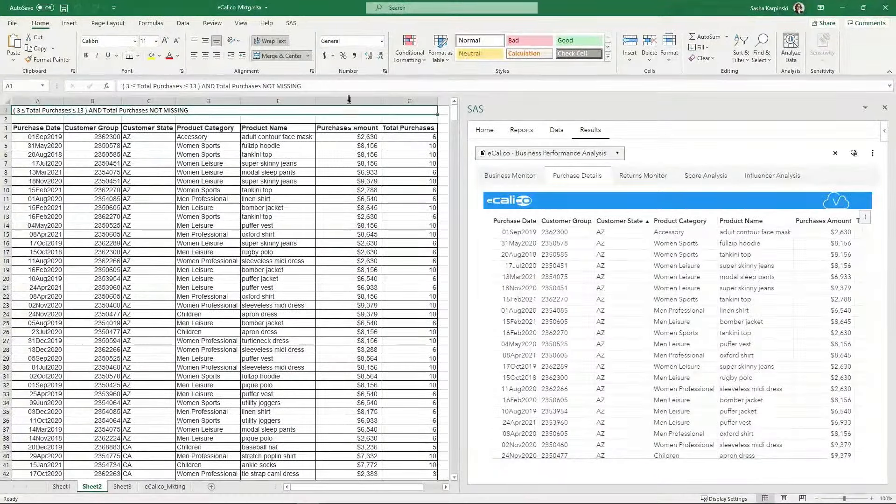
Step: Apply the Green-Yellow-Red color scale as conditional formatting to the Purchases Amount column in Sheet2
{"action": "left_click", "coordinate": [349, 101]}
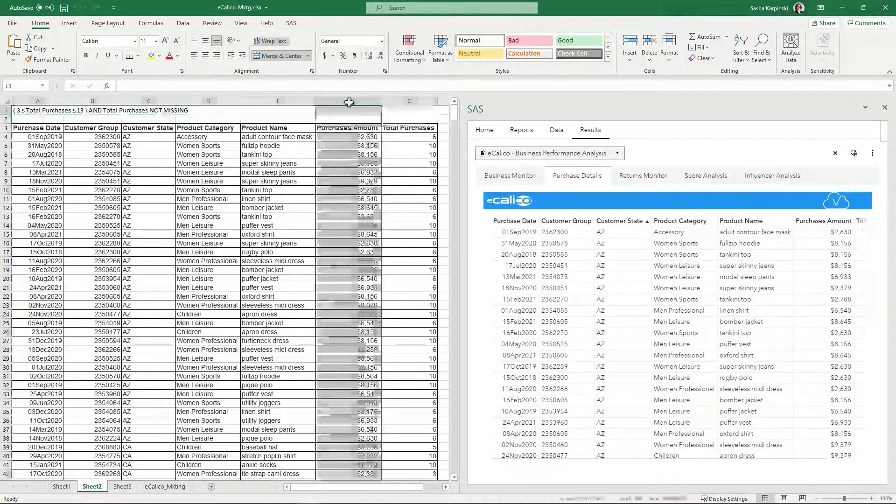
{"action": "left_click", "coordinate": [409, 47]}
{"action": "mouse_move", "coordinate": [453, 144]}
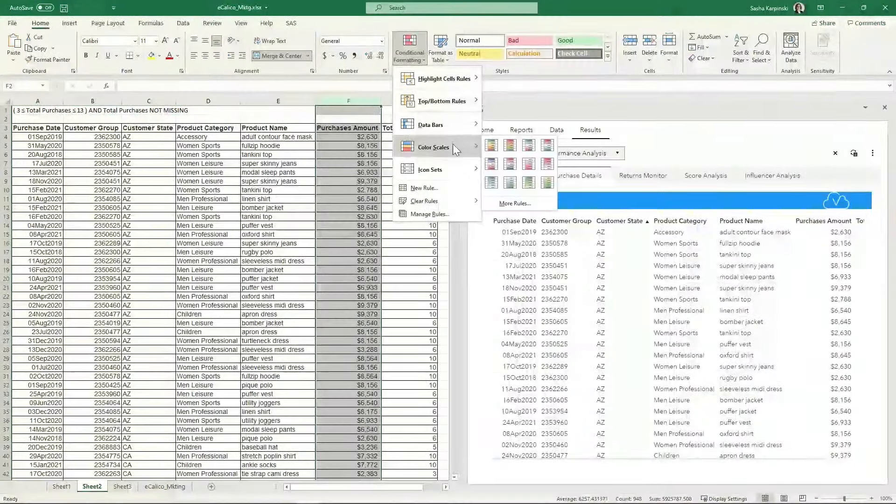
{"action": "left_click", "coordinate": [490, 150]}
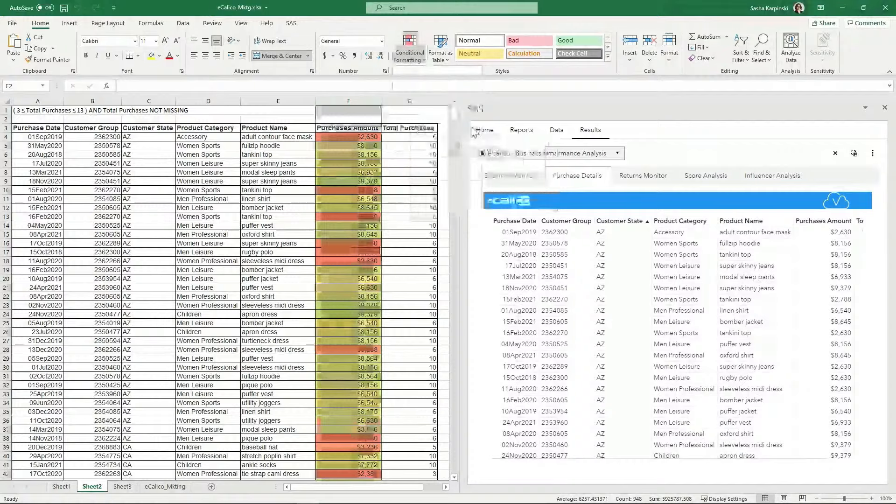
Step: Apply blue gradient-fill data bars to the Total Purchases column in Sheet2
{"action": "left_click", "coordinate": [416, 102]}
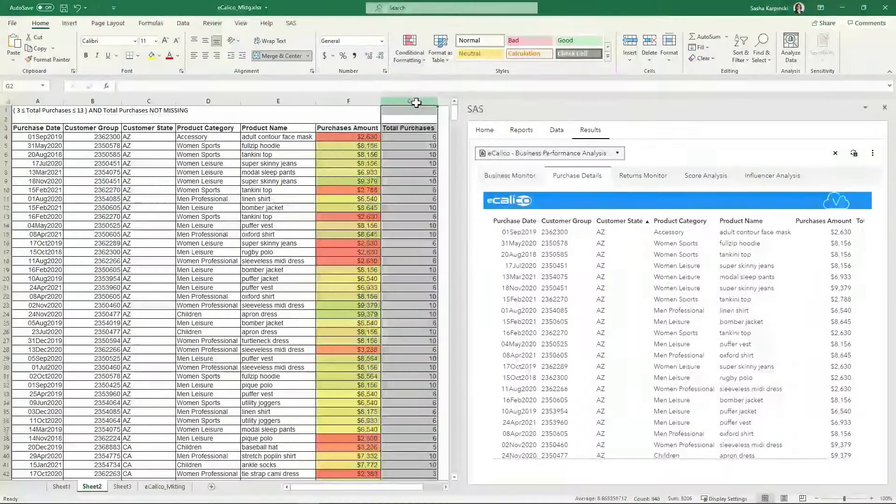
{"action": "left_click", "coordinate": [408, 52]}
{"action": "mouse_move", "coordinate": [455, 126]}
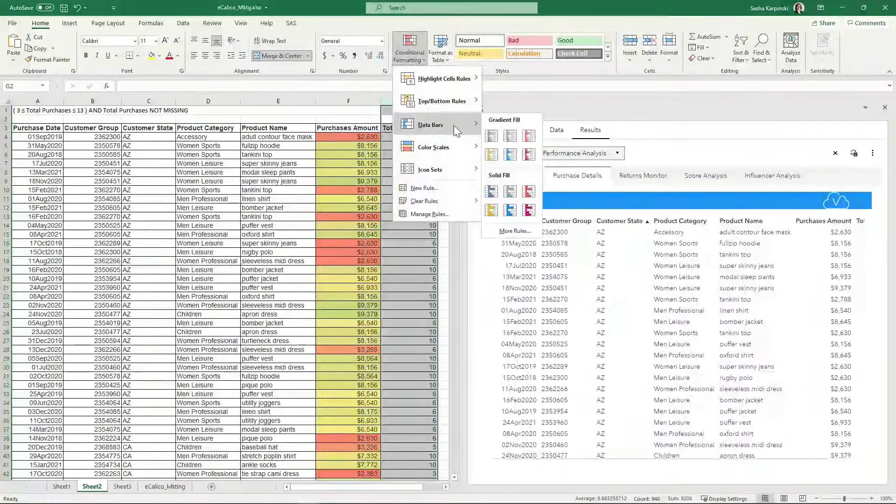
{"action": "left_click", "coordinate": [491, 135]}
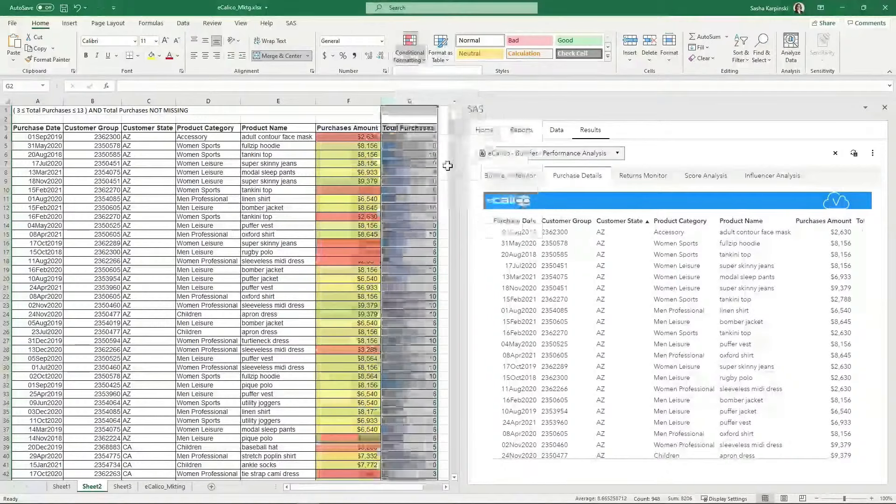
{"action": "left_click", "coordinate": [405, 225]}
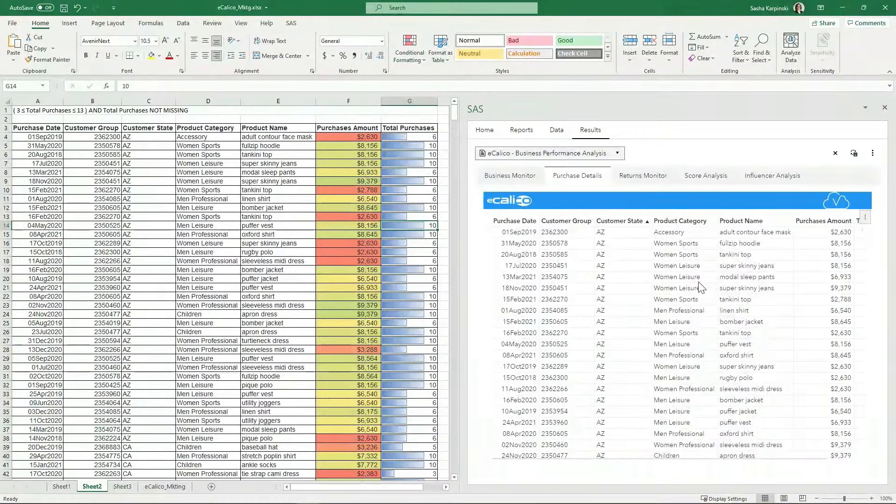
Step: Sort the report's purchase table by Product Category and update the inserted copy in the document
{"action": "left_click", "coordinate": [696, 223]}
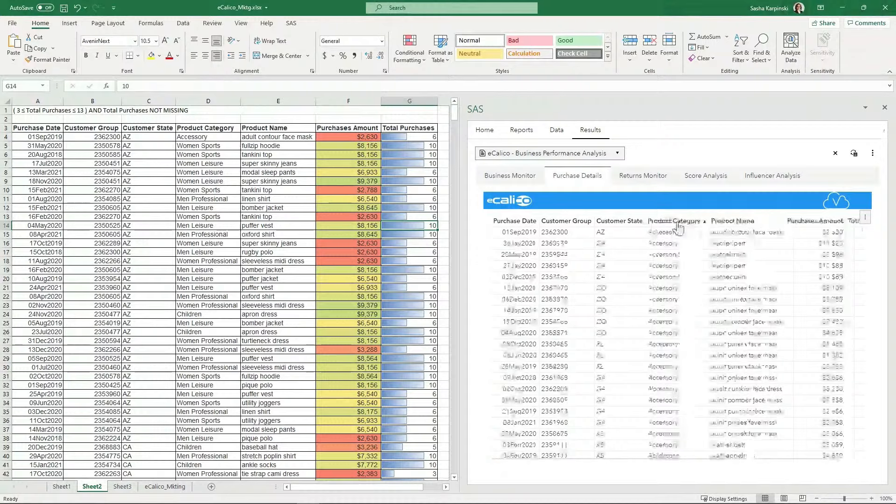
{"action": "left_click", "coordinate": [865, 220]}
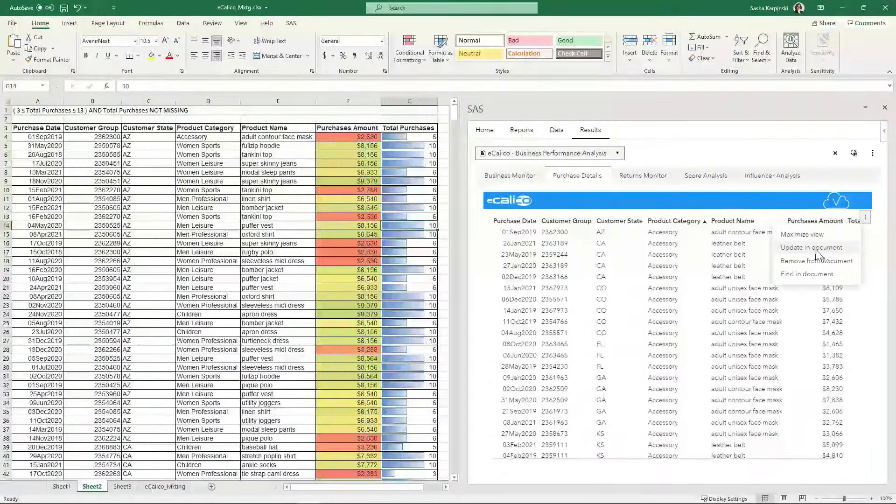
{"action": "left_click", "coordinate": [817, 252]}
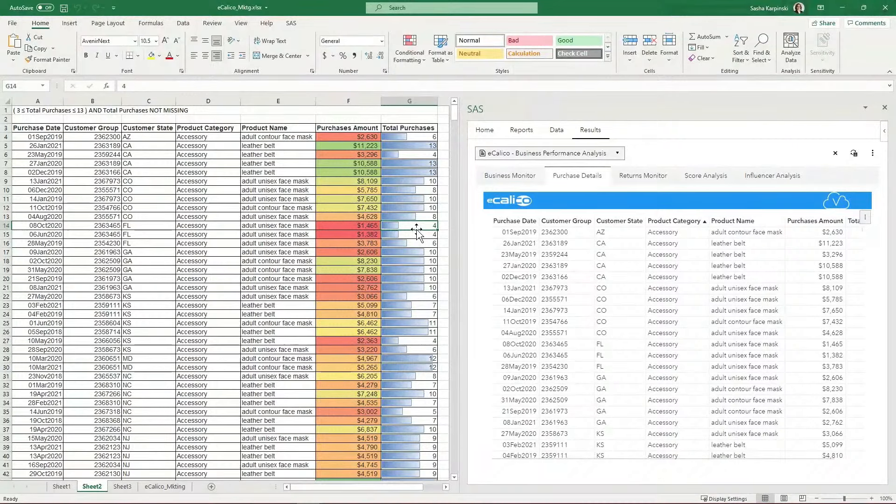
Step: With Sheet3 active, switch the SAS data source to All tables and open the cas-shared-default server
{"action": "left_click", "coordinate": [122, 487]}
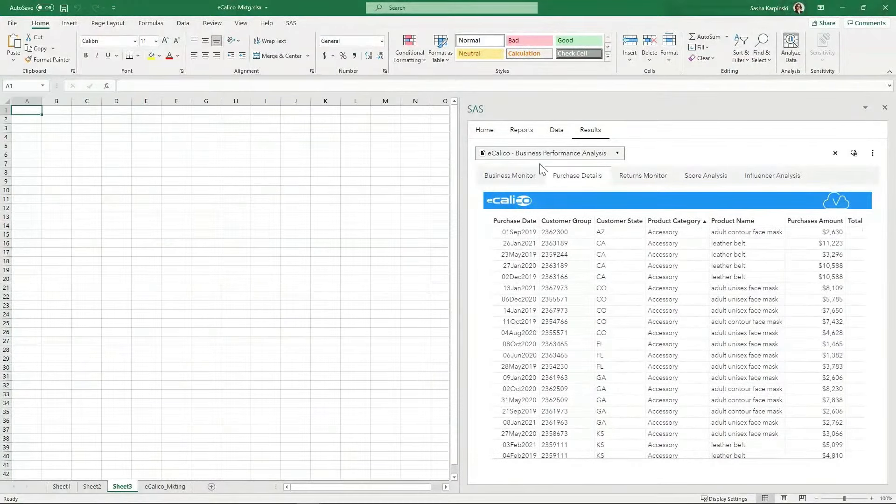
{"action": "left_click", "coordinate": [556, 130]}
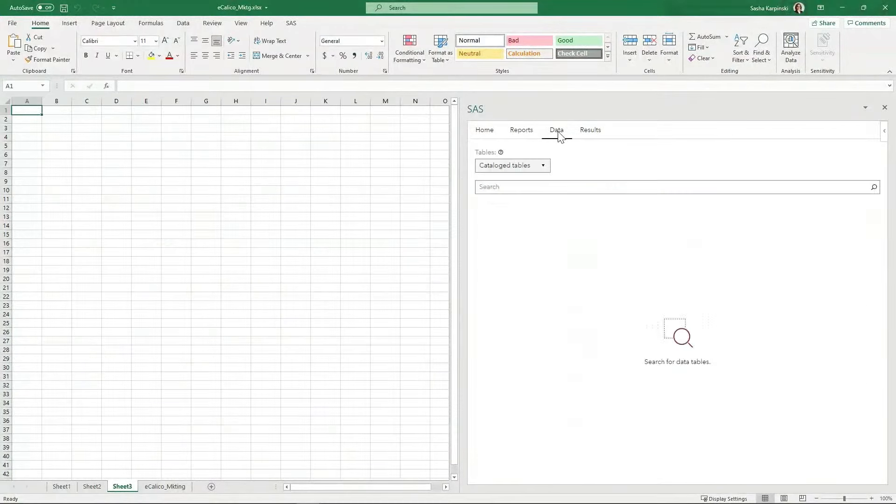
{"action": "left_click", "coordinate": [543, 163]}
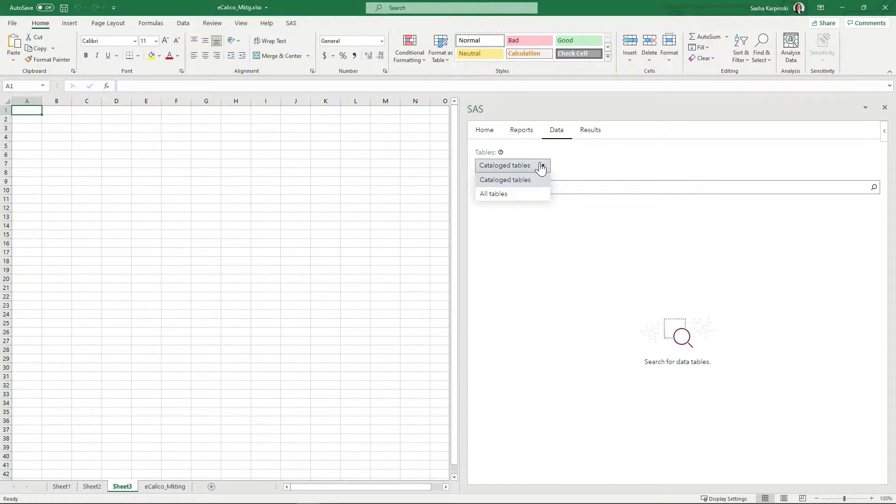
{"action": "left_click", "coordinate": [542, 198]}
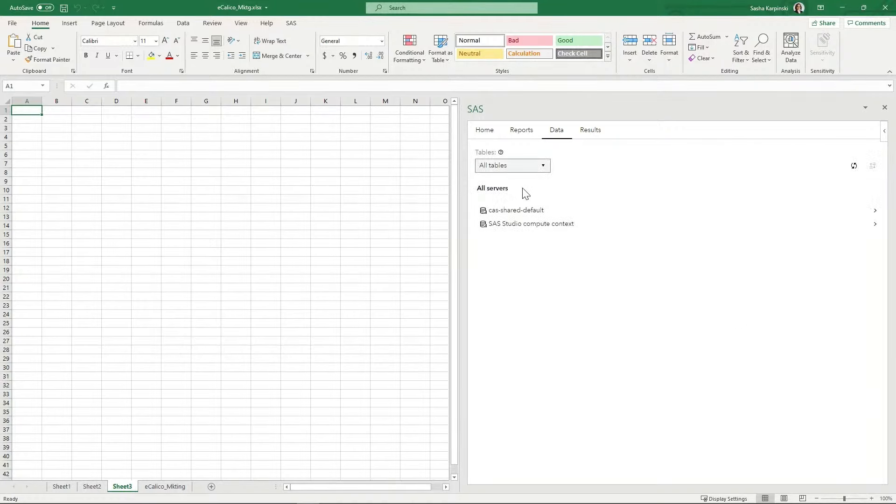
{"action": "left_click", "coordinate": [536, 214]}
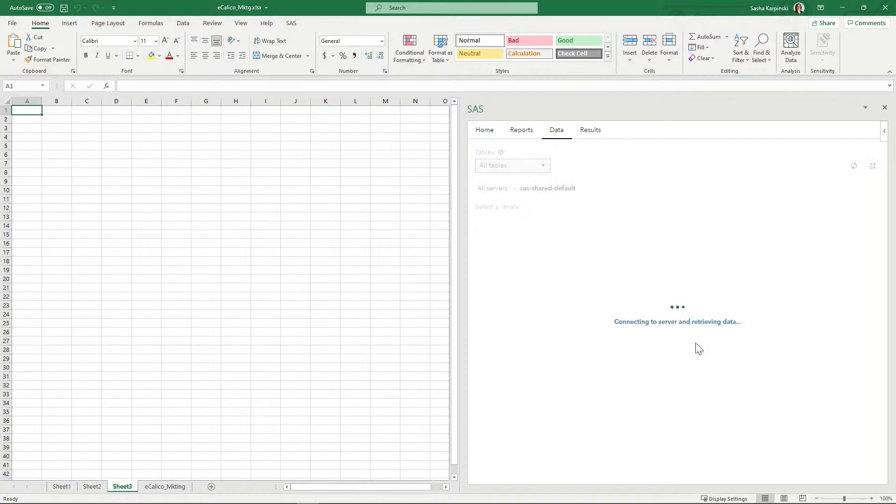
Step: Open the END_WAVE_SALES_DETAILV3 table from the Public library
{"action": "scroll", "coordinate": [698, 349], "scroll_direction": "down", "scroll_amount": 5}
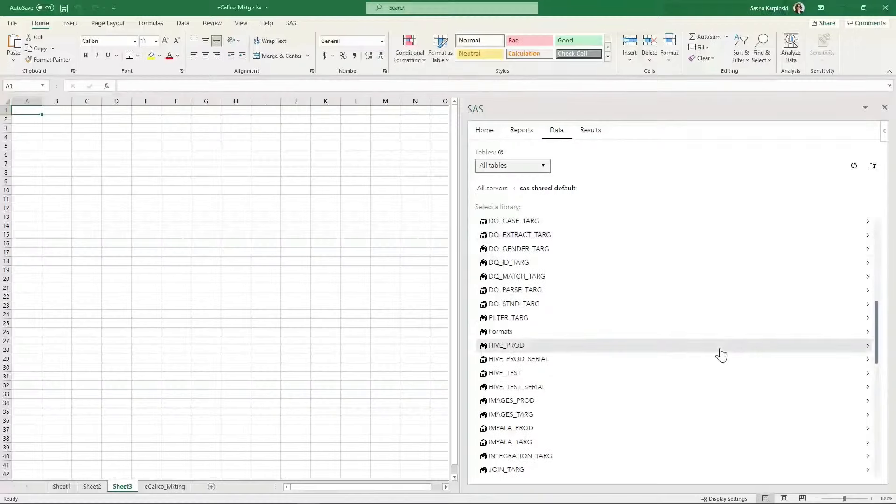
{"action": "scroll", "coordinate": [721, 355], "scroll_direction": "down", "scroll_amount": 3}
{"action": "scroll", "coordinate": [720, 355], "scroll_direction": "down", "scroll_amount": 3}
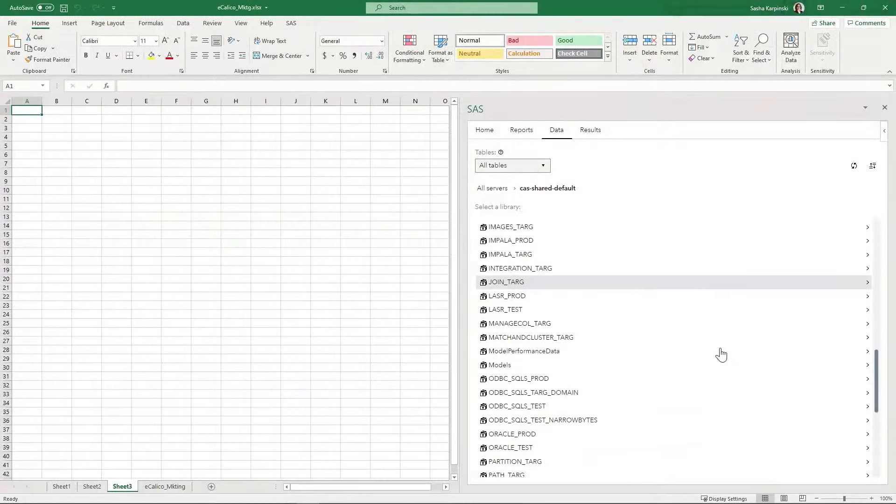
{"action": "left_click", "coordinate": [618, 445]}
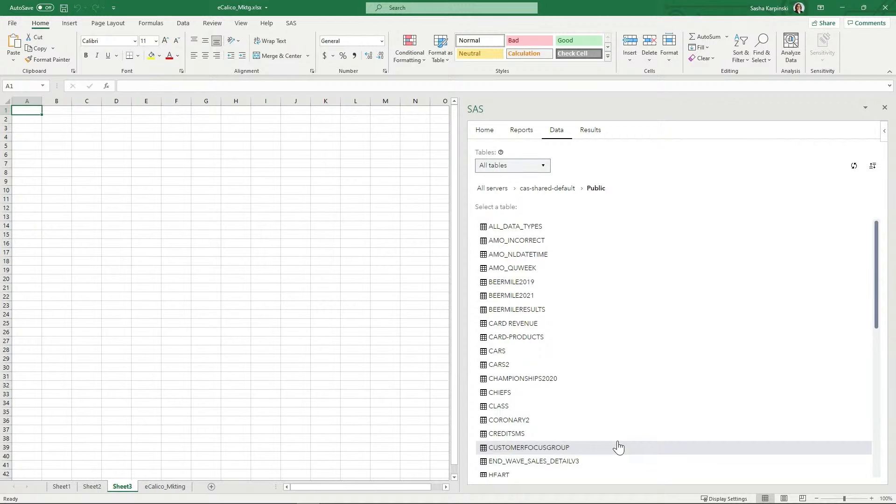
{"action": "scroll", "coordinate": [618, 447], "scroll_direction": "down", "scroll_amount": 2}
{"action": "left_click", "coordinate": [547, 385]}
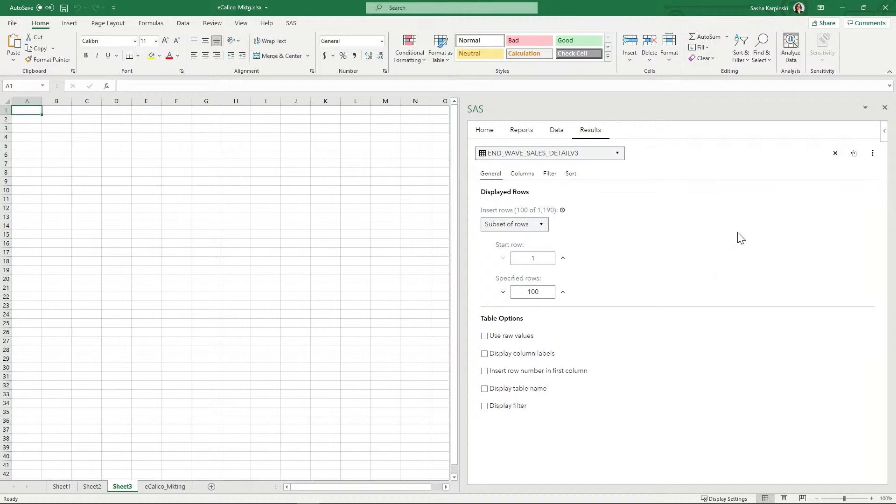
Step: Insert the first 100 rows of END_WAVE_SALES_DETAILV3 at A1 of Sheet3 and look across all its columns
{"action": "left_click", "coordinate": [855, 157]}
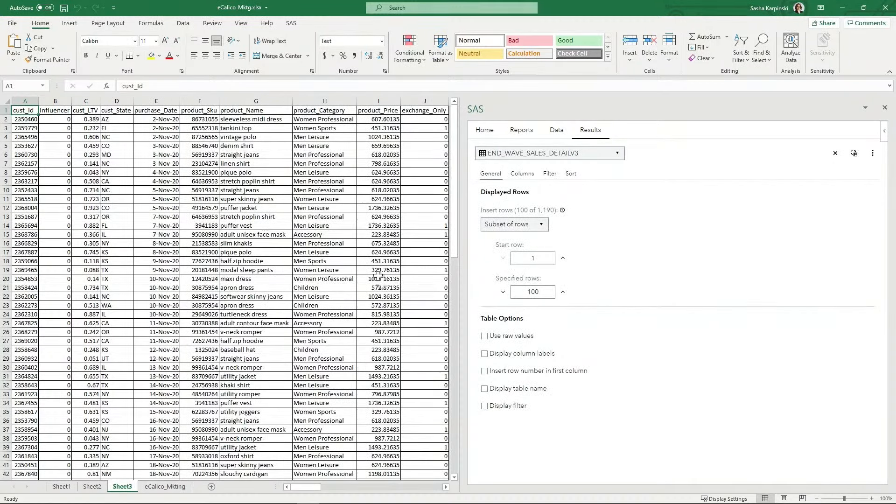
{"action": "left_click_drag", "start_coordinate": [303, 487], "coordinate": [312, 486]}
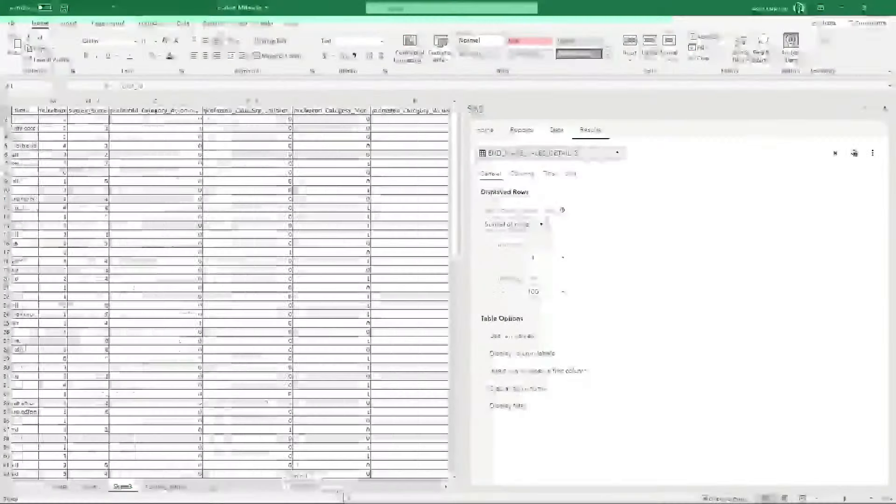
{"action": "left_click_drag", "start_coordinate": [343, 487], "coordinate": [377, 491]}
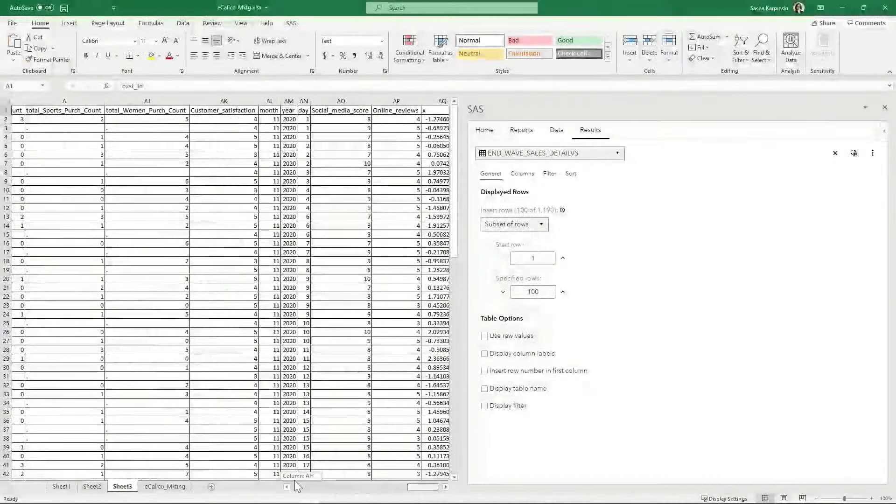
{"action": "left_click_drag", "start_coordinate": [294, 486], "coordinate": [286, 487]}
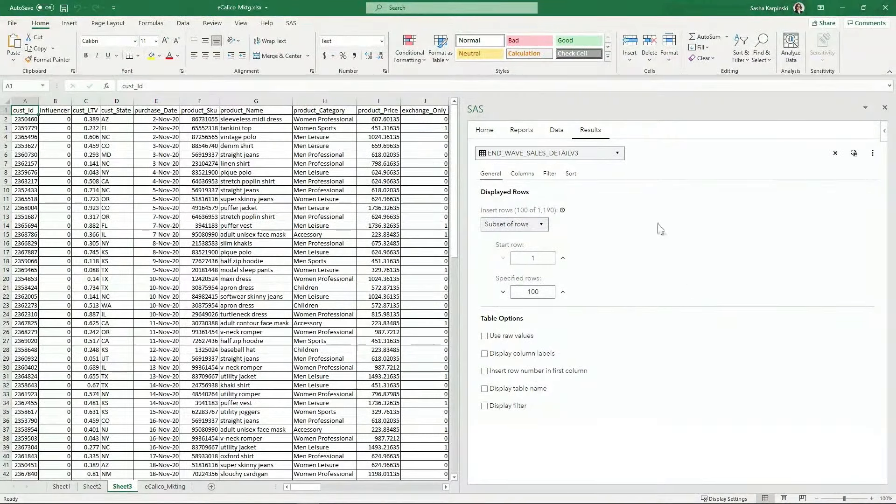
Step: Exclude the cust_Id, Influencer, cust_LTV, product_Sku and exchange_Only columns from the END_WAVE_SALES_DETAILV3 results
{"action": "left_click", "coordinate": [528, 179]}
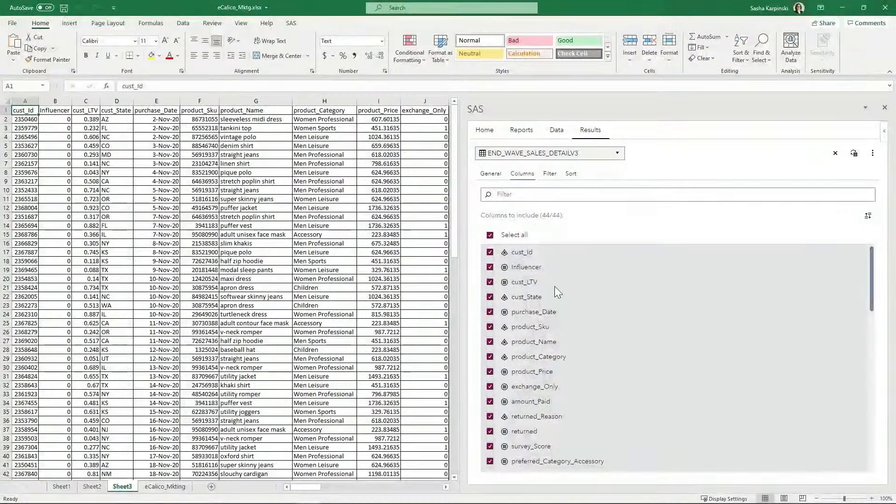
{"action": "left_click", "coordinate": [490, 252]}
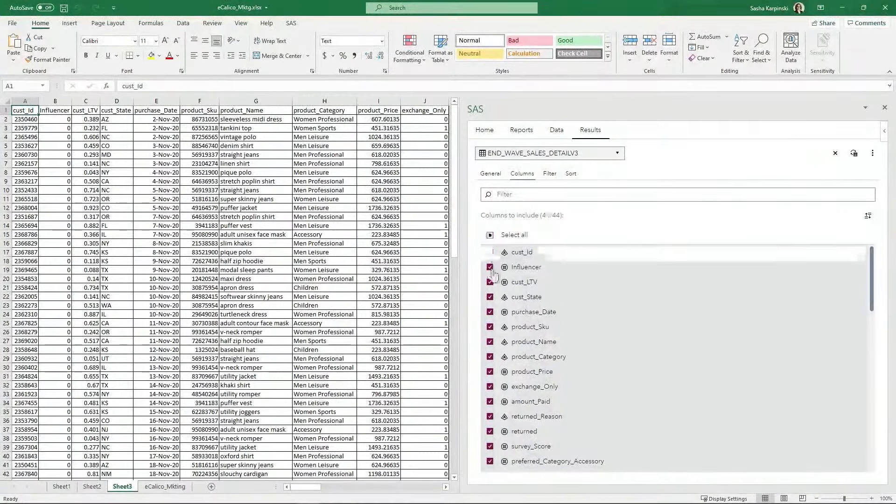
{"action": "left_click", "coordinate": [490, 267]}
{"action": "left_click", "coordinate": [490, 283]}
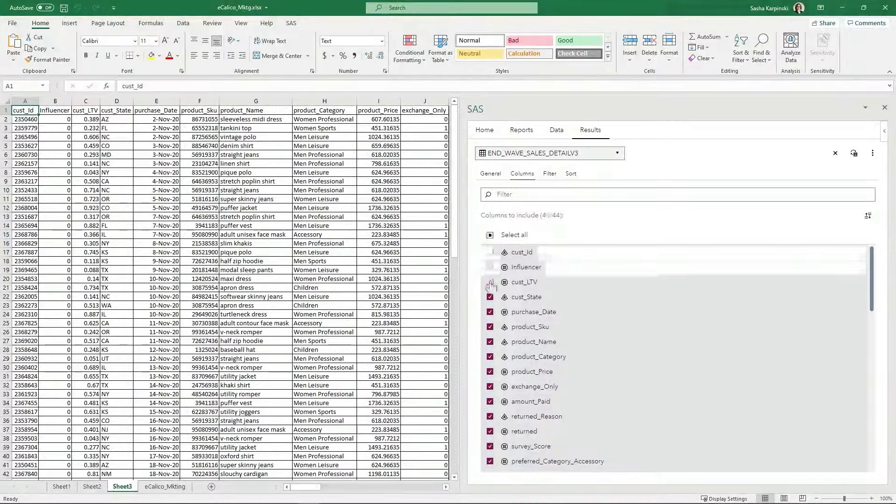
{"action": "left_click", "coordinate": [490, 328]}
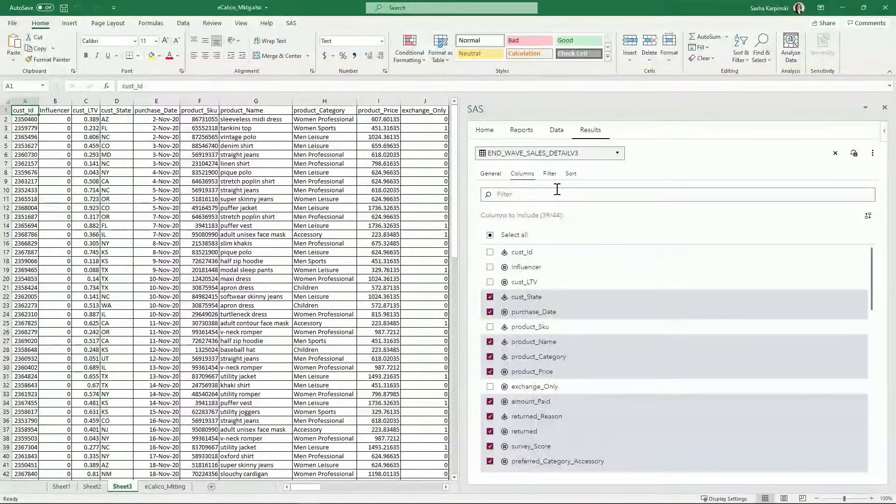
Step: Filter the END_WAVE_SALES_DETAILV3 results with the Graphical Builder so product_Category is equal to Women Professional
{"action": "left_click", "coordinate": [548, 174]}
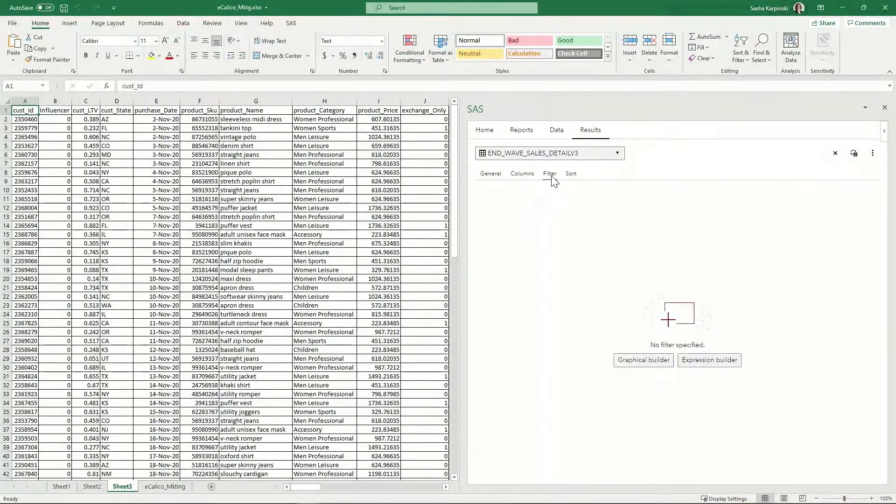
{"action": "left_click", "coordinate": [643, 360]}
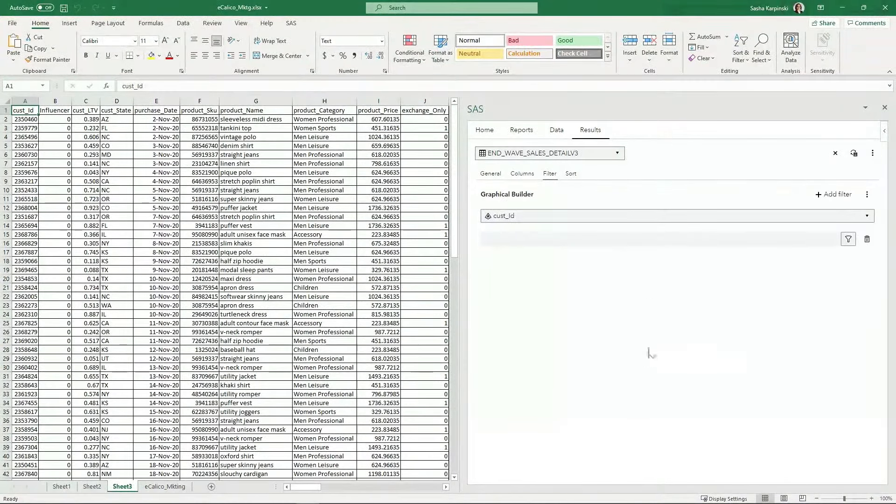
{"action": "left_click", "coordinate": [747, 217]}
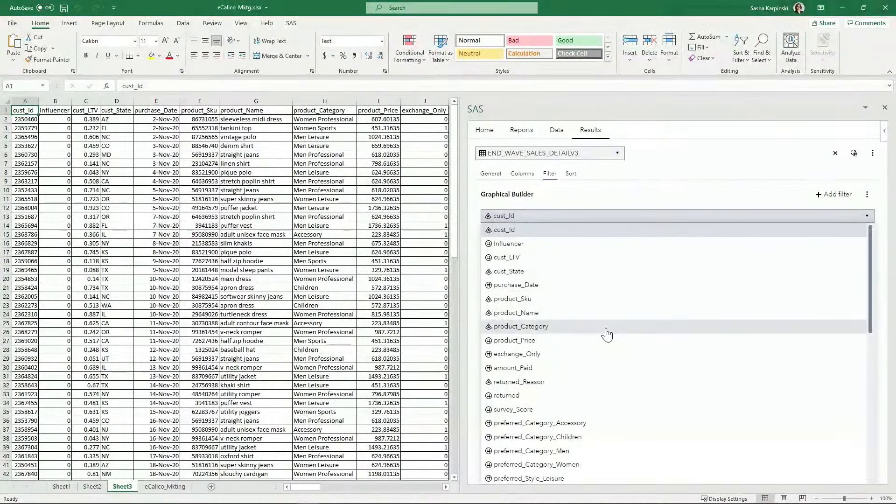
{"action": "left_click", "coordinate": [606, 329]}
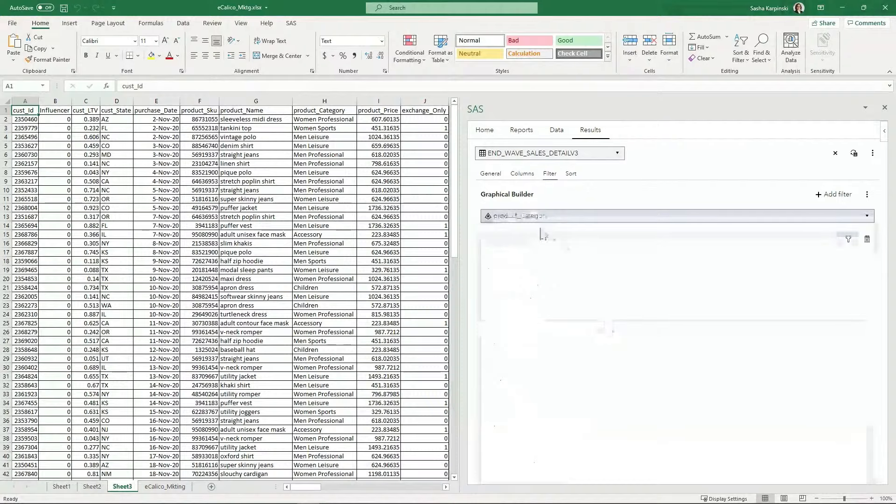
{"action": "left_click", "coordinate": [847, 240]}
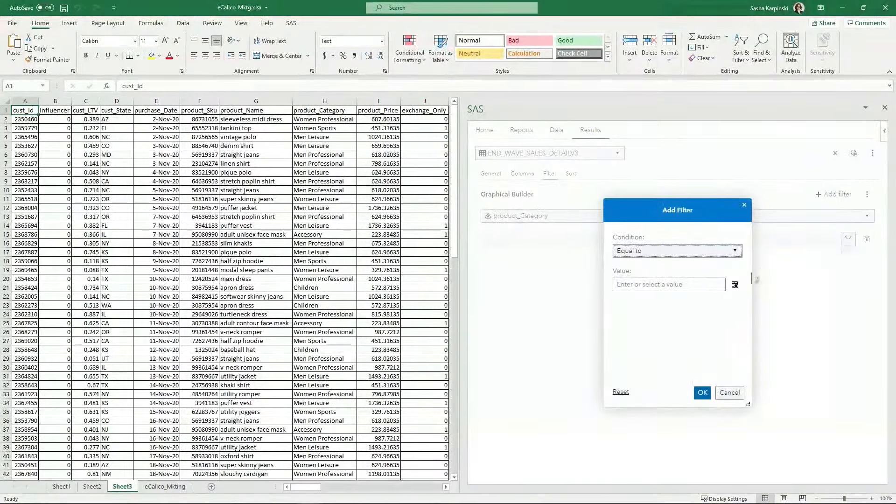
{"action": "left_click", "coordinate": [735, 285]}
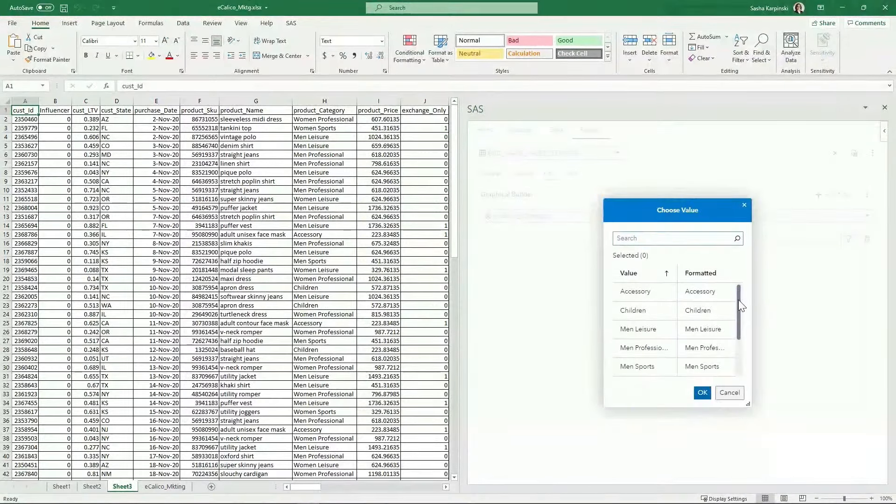
{"action": "scroll", "coordinate": [728, 317], "scroll_direction": "down", "scroll_amount": 3}
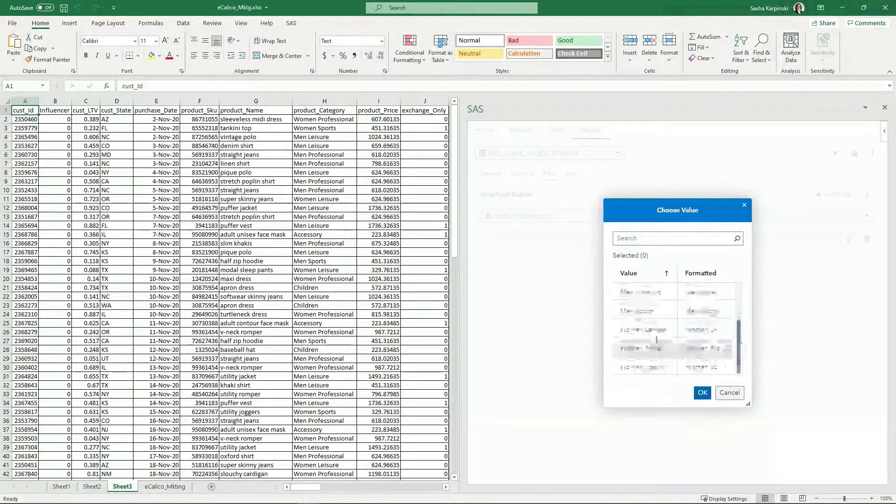
{"action": "left_click", "coordinate": [649, 348]}
{"action": "left_click", "coordinate": [701, 393]}
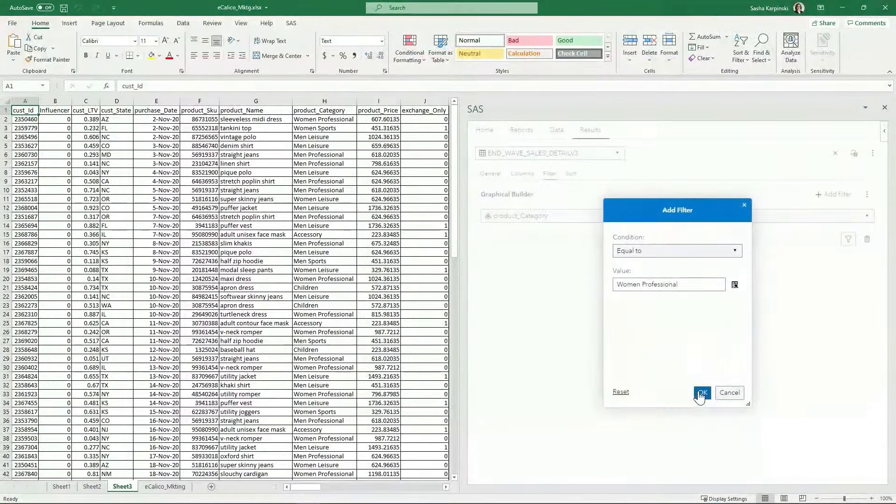
{"action": "left_click", "coordinate": [700, 395]}
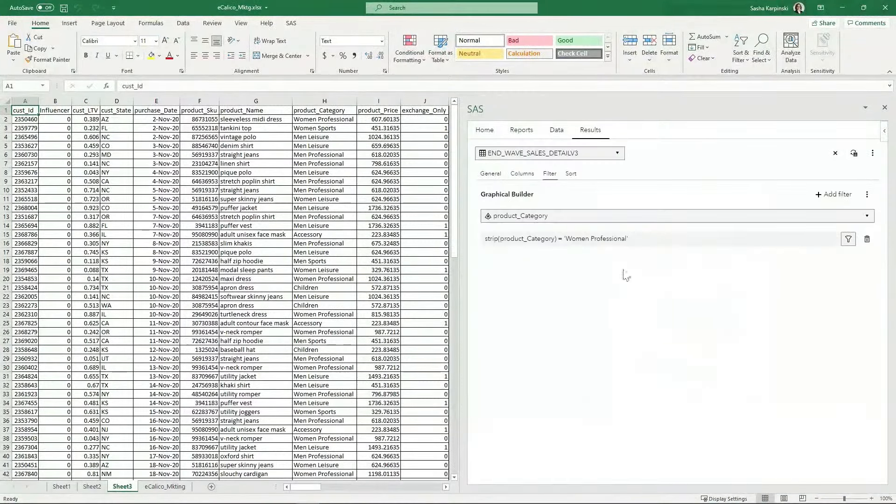
Step: Sort the END_WAVE_SALES_DETAILV3 results by product_Name and refresh the table on Sheet3 with the changed settings
{"action": "left_click", "coordinate": [571, 174]}
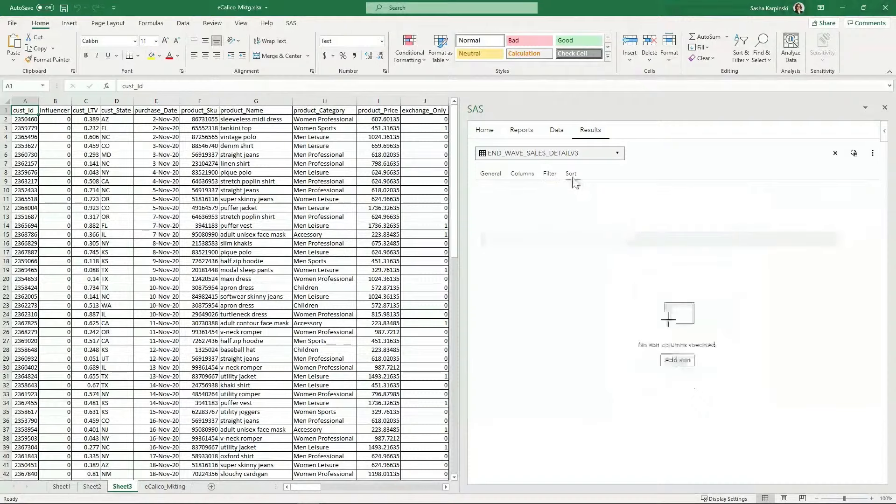
{"action": "left_click", "coordinate": [677, 359]}
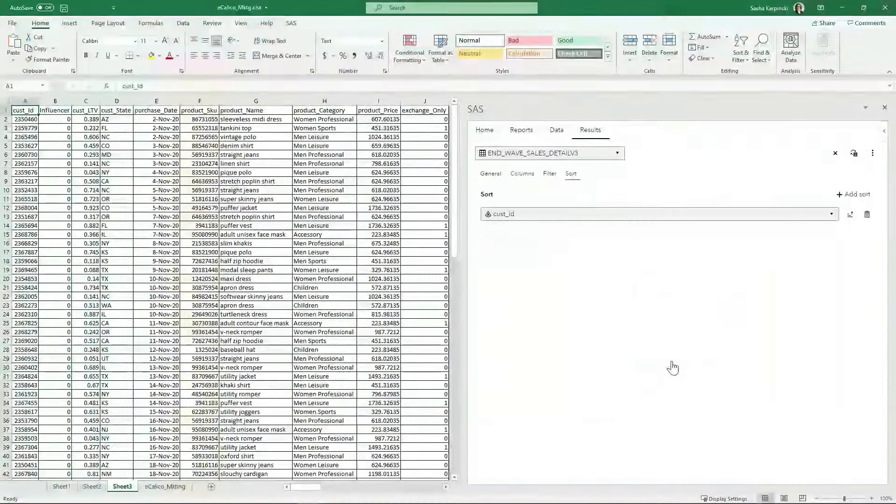
{"action": "left_click", "coordinate": [584, 218]}
{"action": "left_click", "coordinate": [590, 311]}
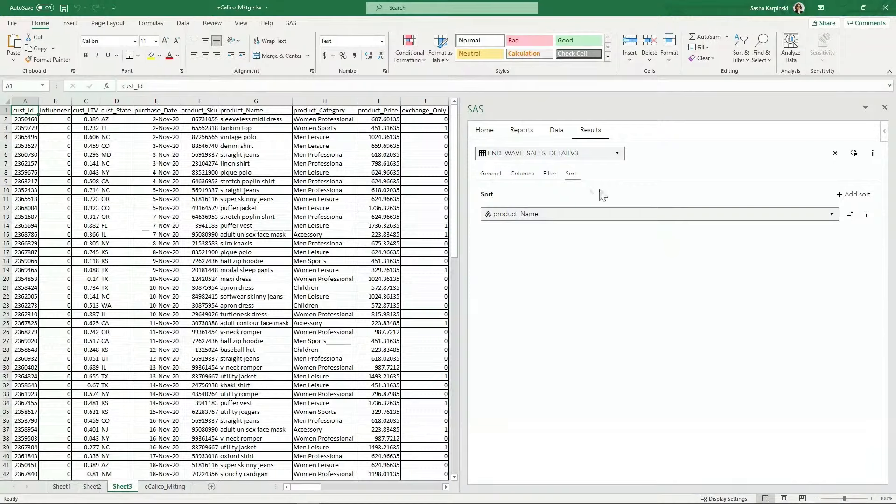
{"action": "left_click", "coordinate": [853, 155]}
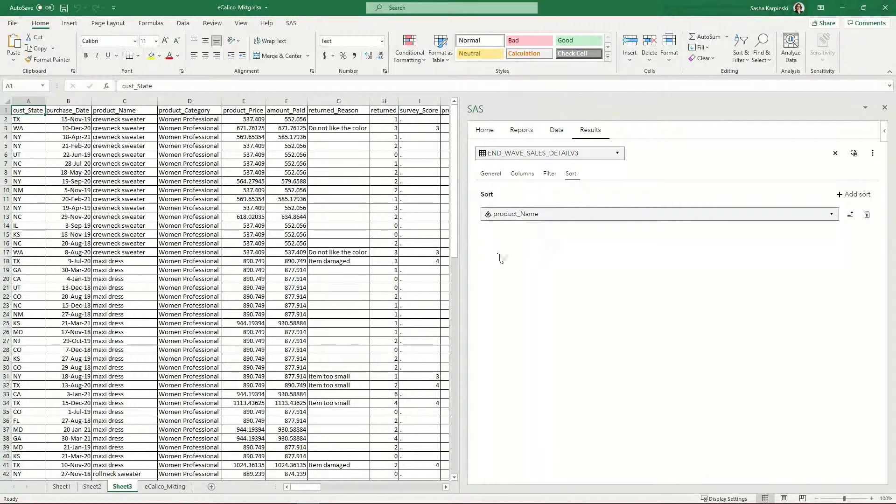
Step: Start a SAS data upload of the State, Product_Category, Marketing_Budget and Allocation table on the eCalico_Mkting sheet
{"action": "left_click", "coordinate": [176, 489]}
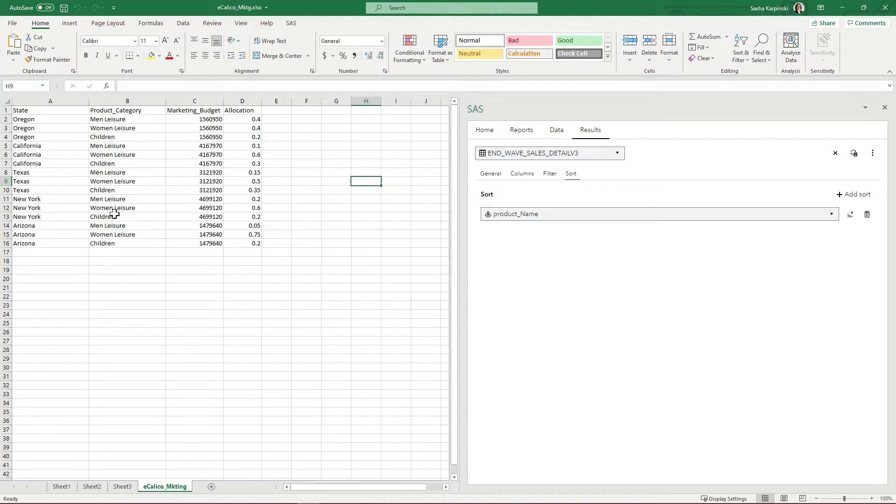
{"action": "left_click", "coordinate": [58, 112]}
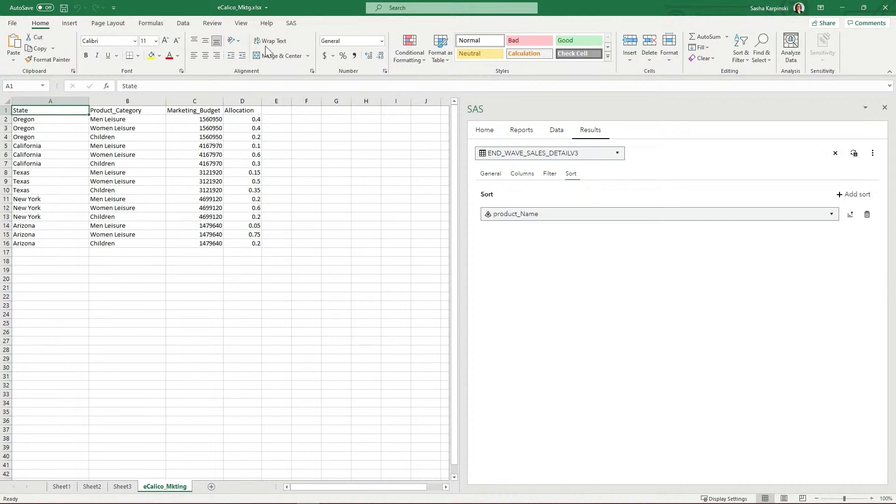
{"action": "left_click", "coordinate": [291, 23]}
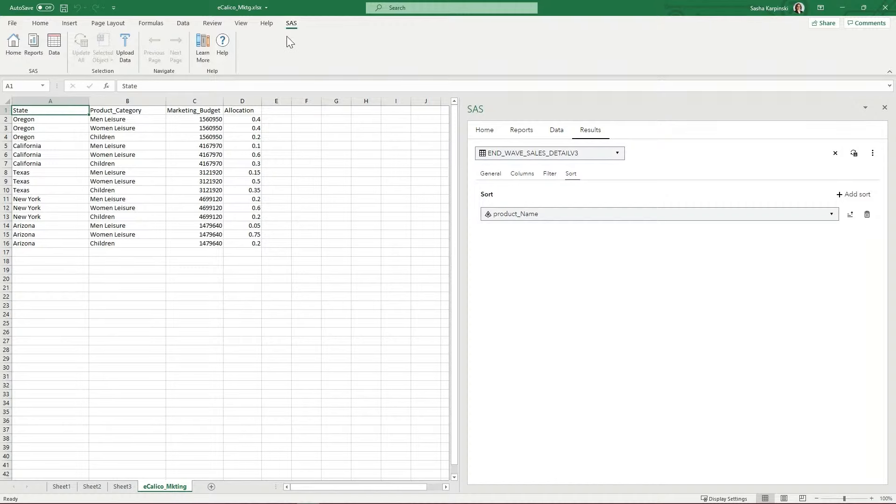
{"action": "left_click", "coordinate": [125, 57]}
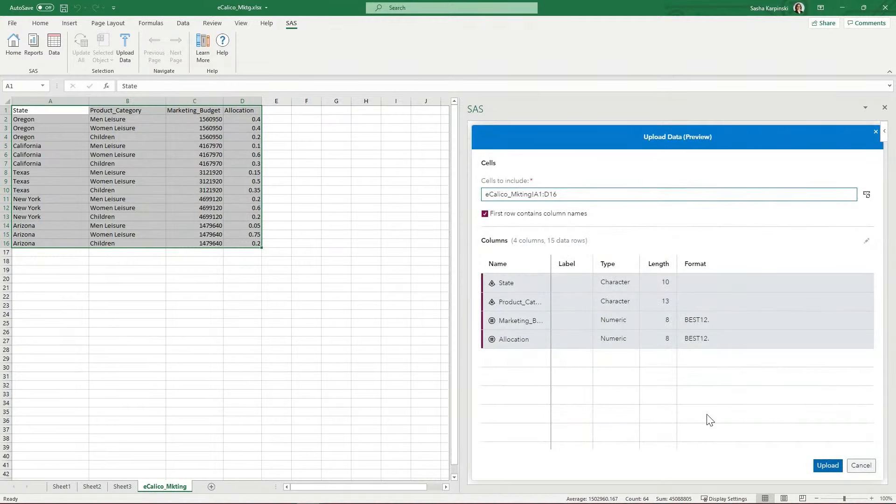
Step: Connect the CAS libraries and upload the eCalico_Mkting cells to the PUBLIC library as table ecalico_mktng
{"action": "left_click", "coordinate": [828, 466]}
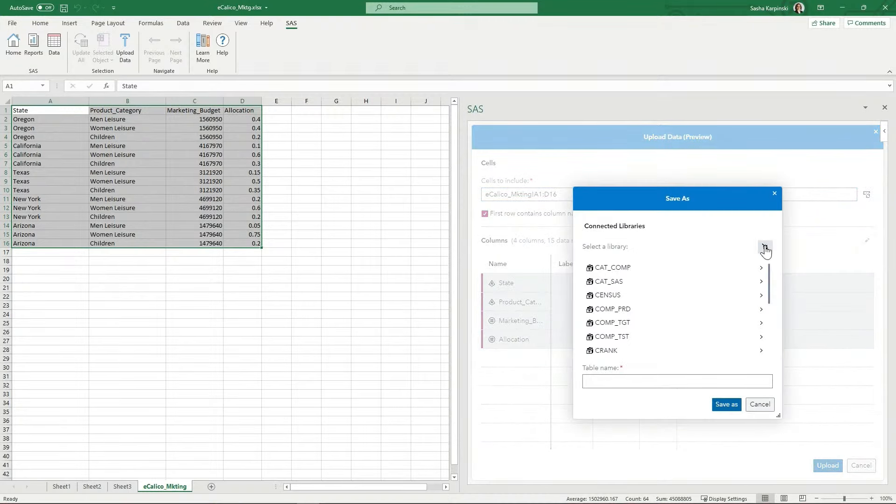
{"action": "left_click", "coordinate": [765, 247]}
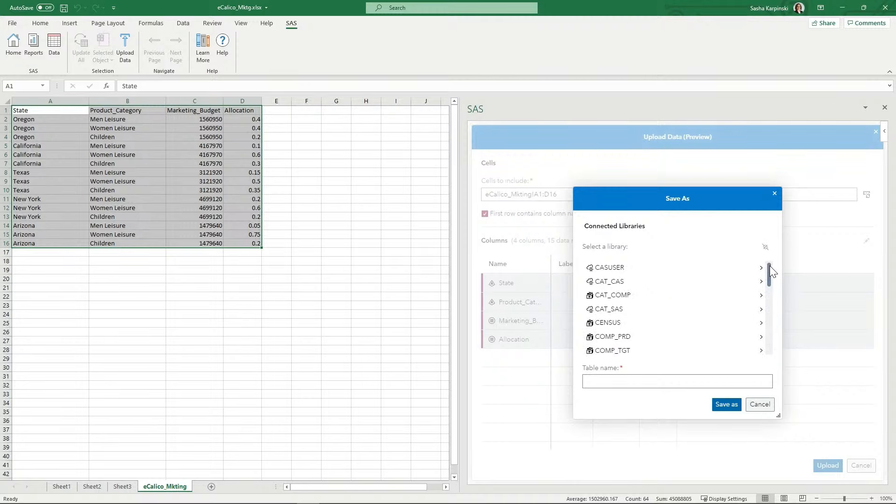
{"action": "left_click_drag", "start_coordinate": [769, 271], "coordinate": [782, 339]}
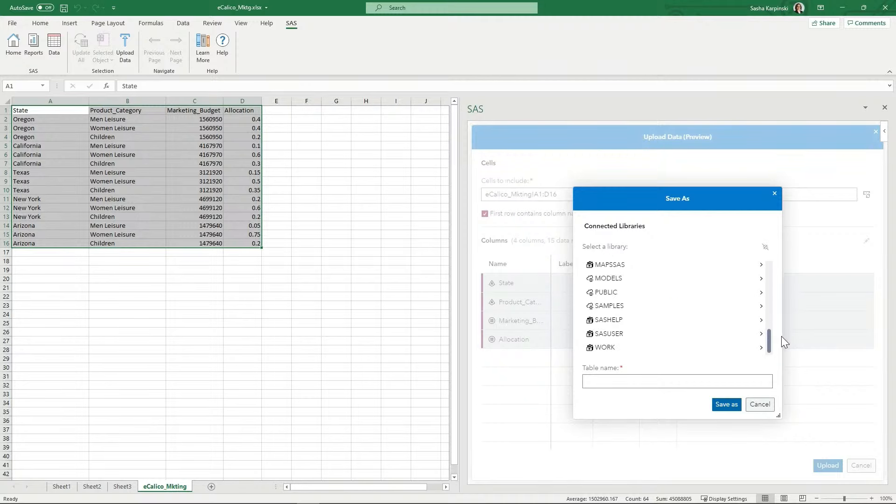
{"action": "left_click", "coordinate": [683, 301]}
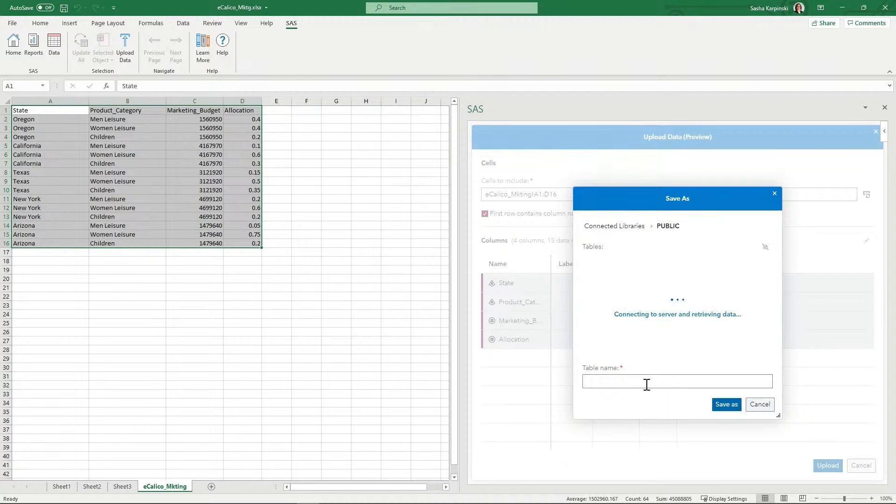
{"action": "left_click", "coordinate": [646, 384]}
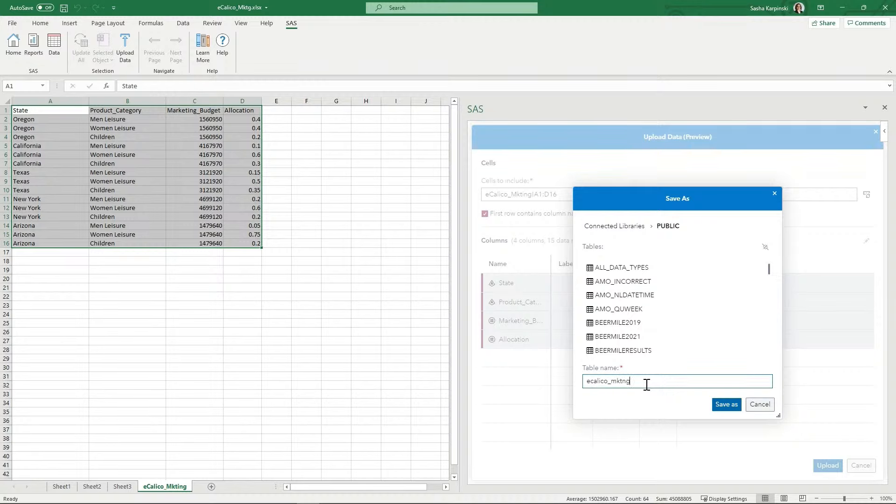
{"action": "left_click", "coordinate": [719, 405]}
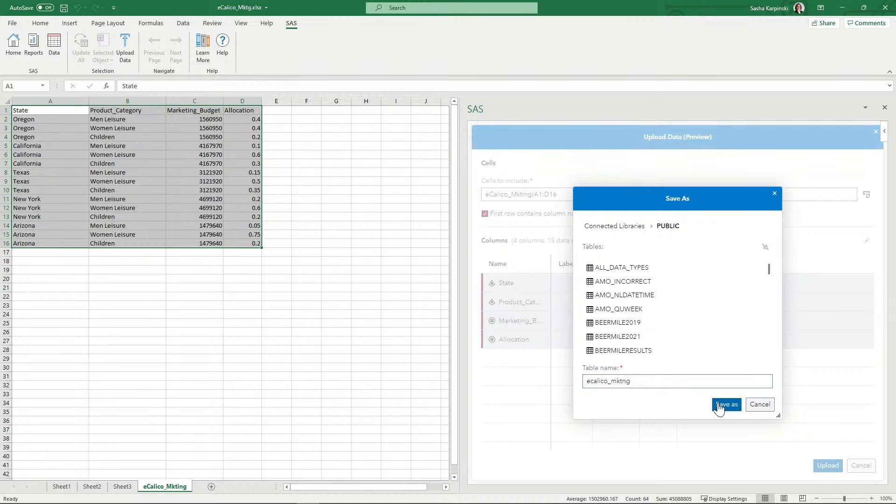